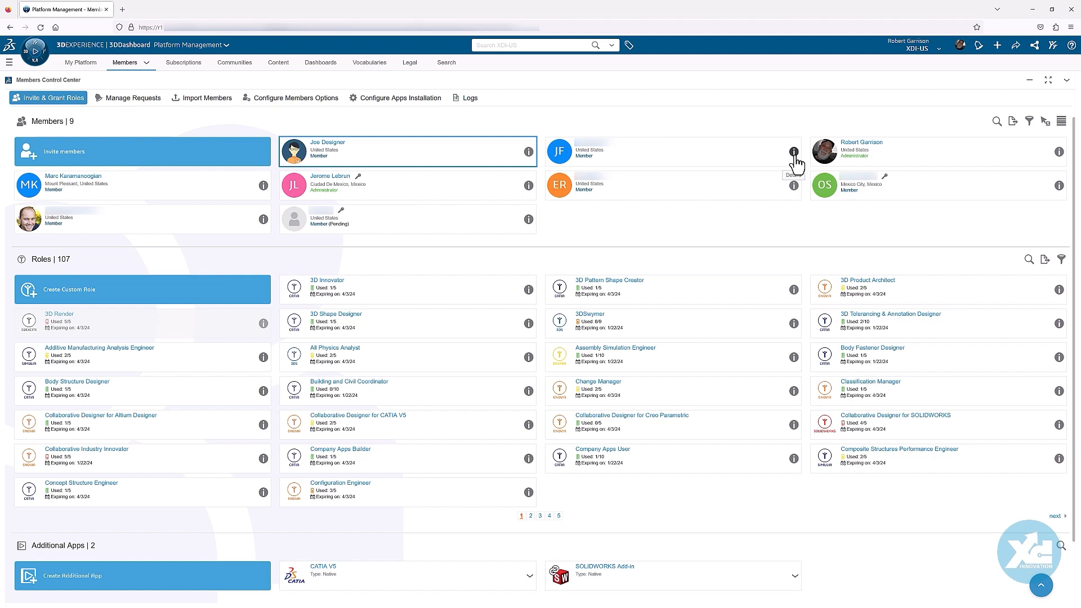
Step: Open the details of the JF member and try to remove the Collaborative Industry Innovator role
left_click(794, 153)
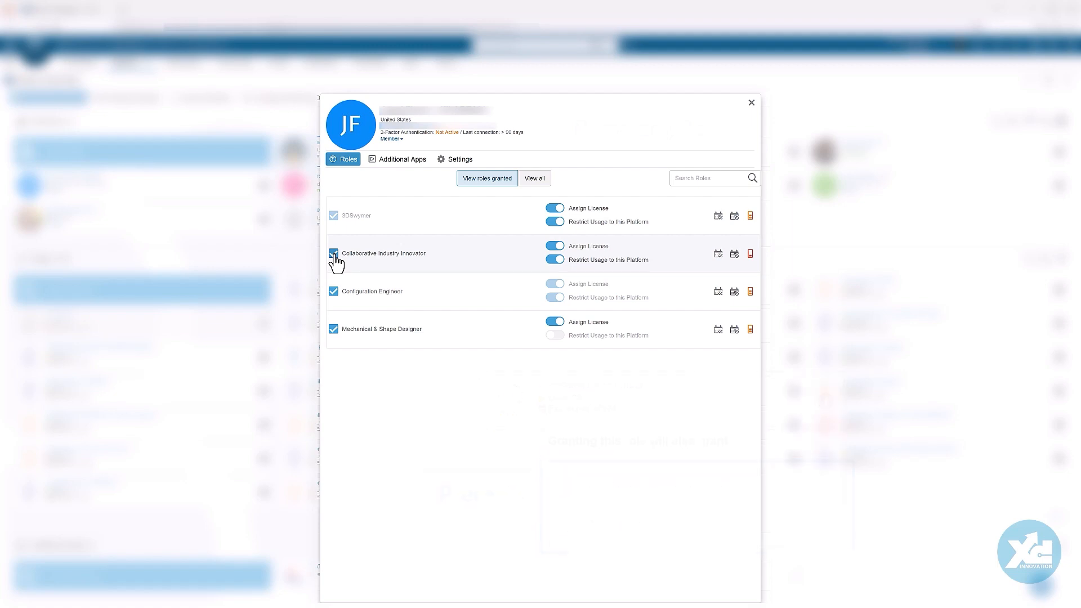
left_click(333, 254)
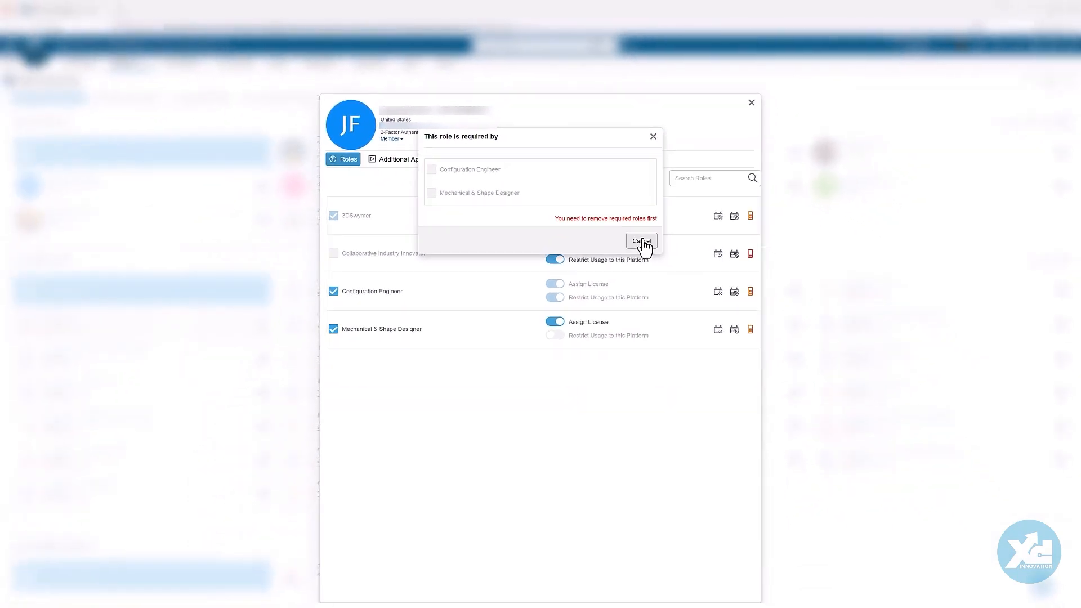
left_click(642, 241)
Step: Remove the Configuration Engineer, Mechanical & Shape Designer and Collaborative Industry Innovator roles from the JF member
left_click(335, 293)
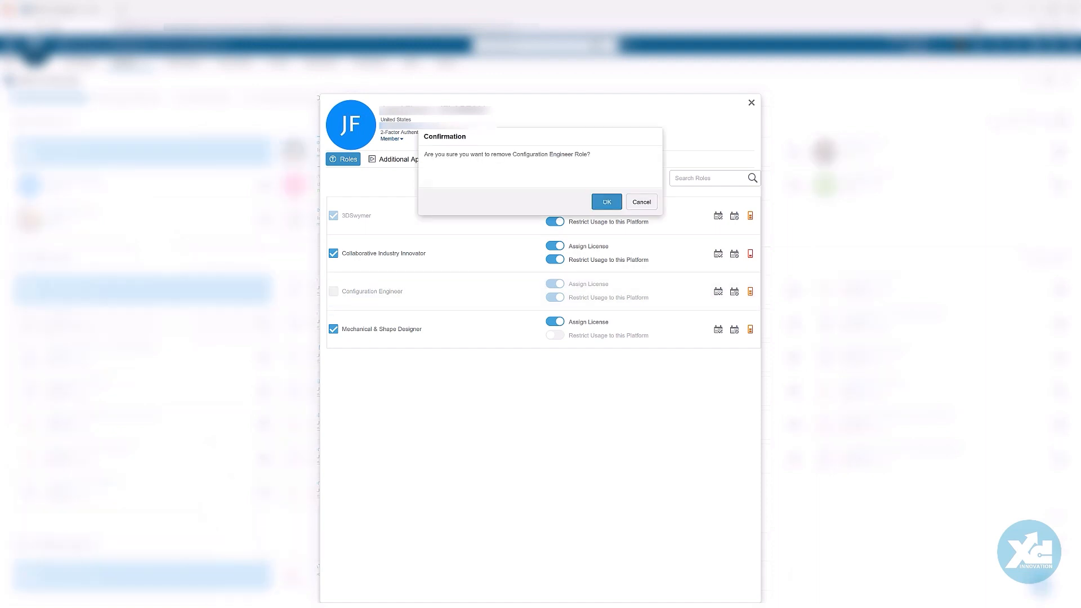
left_click(607, 208)
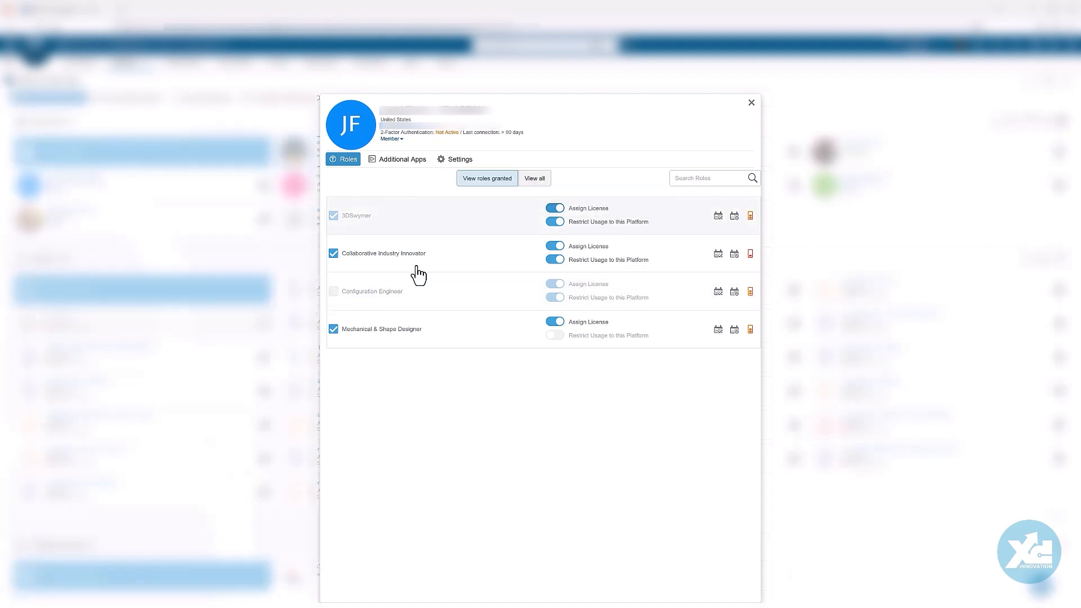
left_click(334, 292)
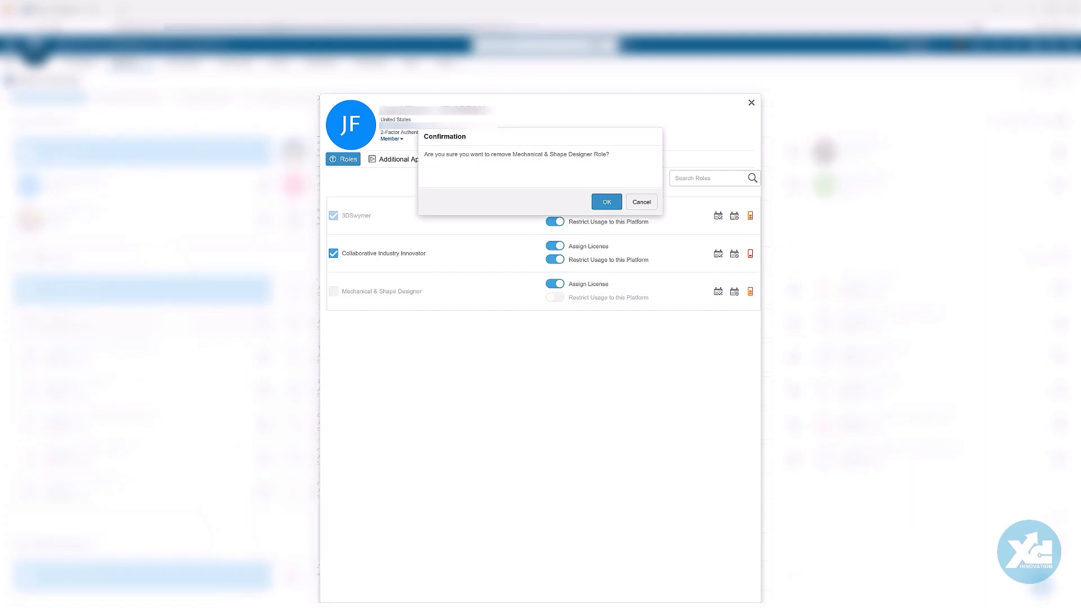
left_click(602, 207)
left_click(334, 253)
left_click(605, 203)
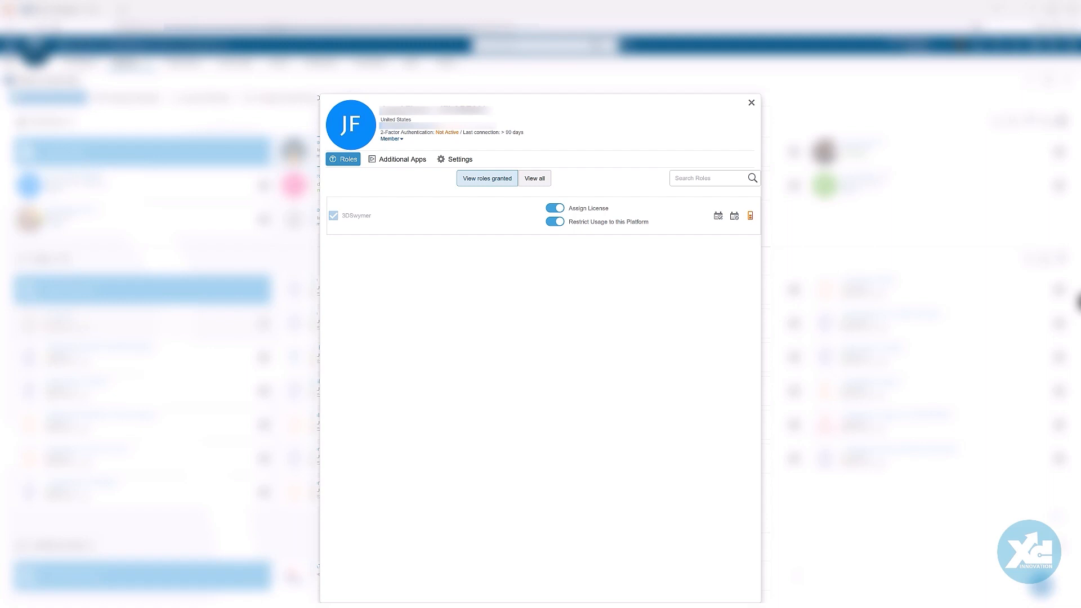
Step: Unassign the JF member's 3DSwymer license and examine the license status indicators of the users granted 3DSwymer
left_click(555, 221)
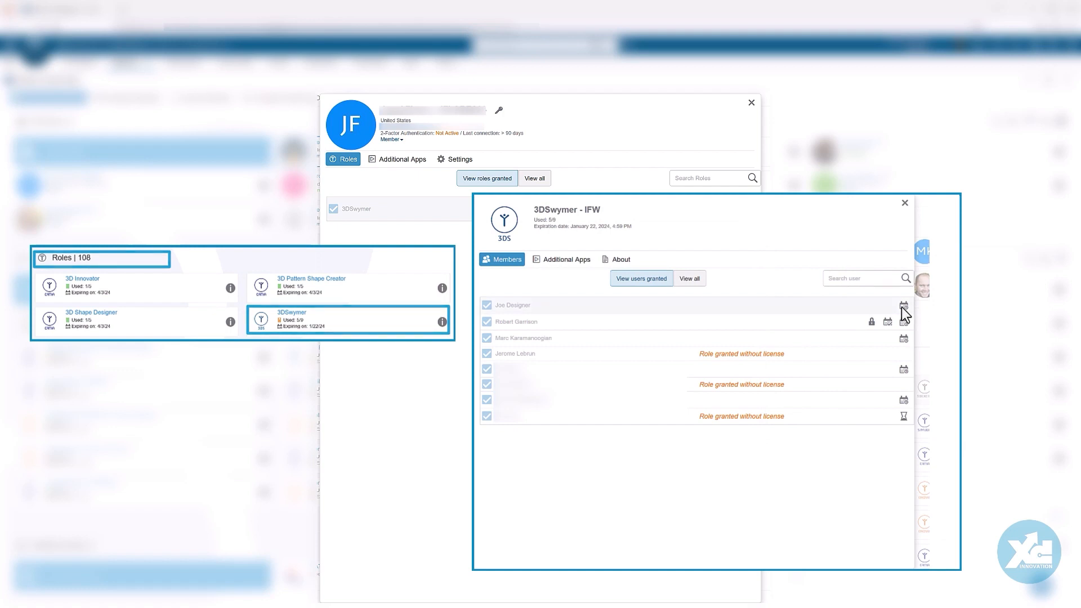
mouse_move(902, 307)
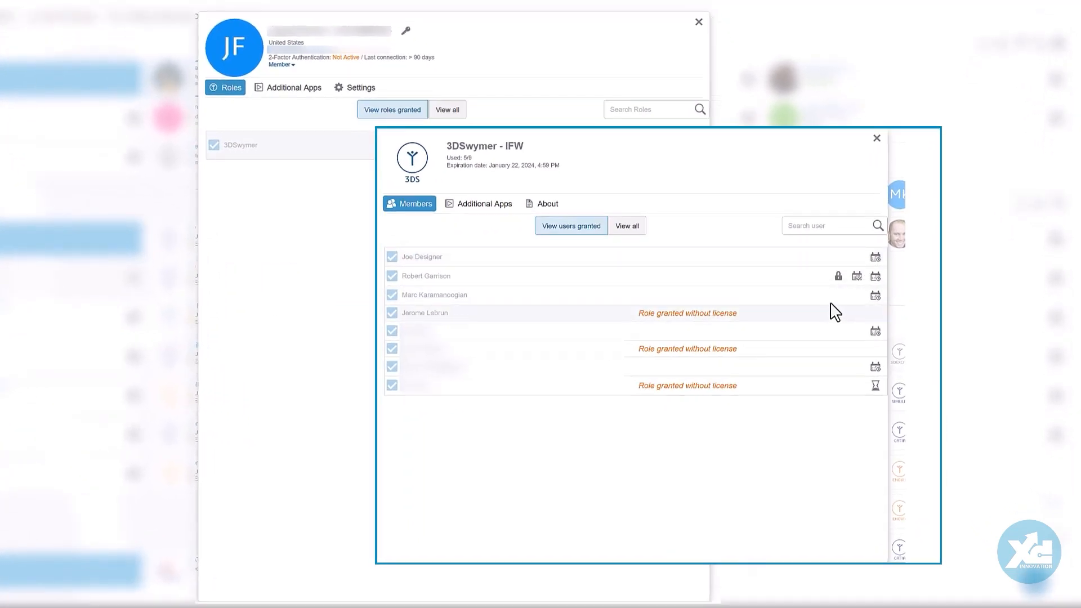
mouse_move(836, 279)
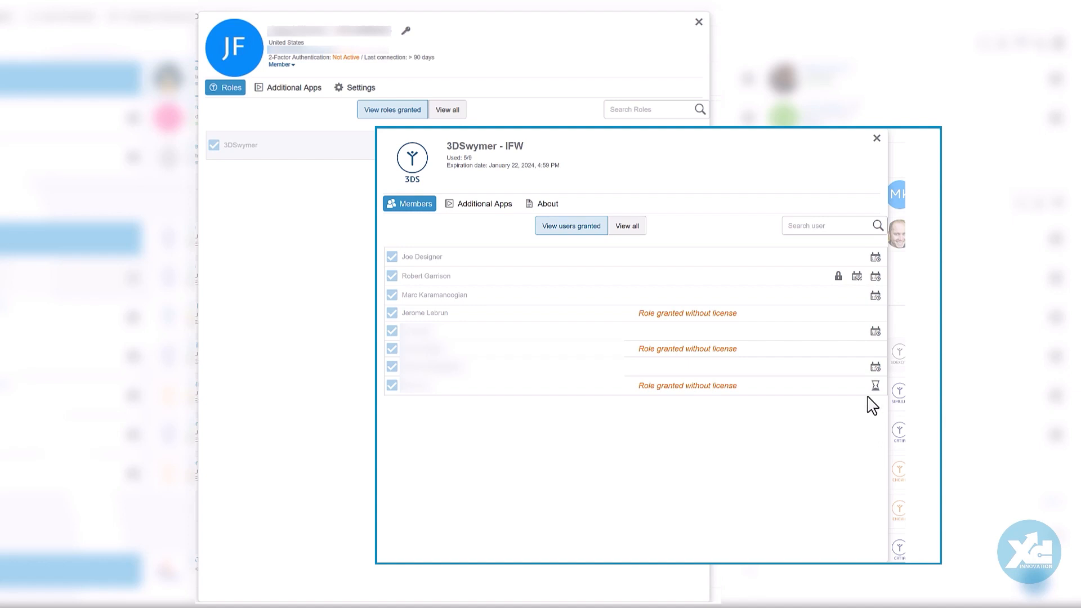
mouse_move(876, 391)
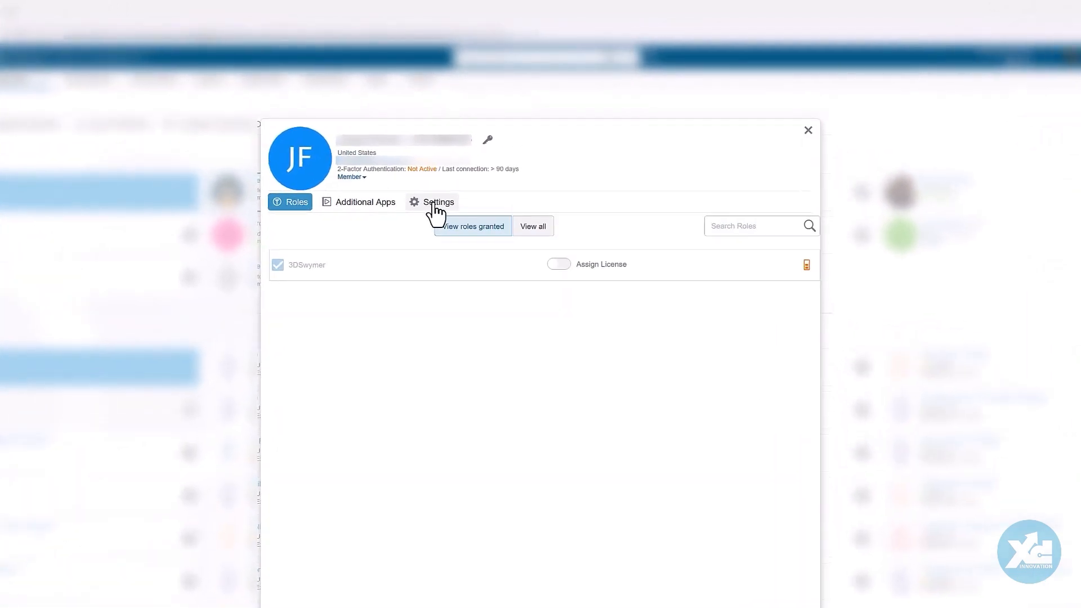
Step: Remove the JF member from the platform through the member's settings
left_click(434, 204)
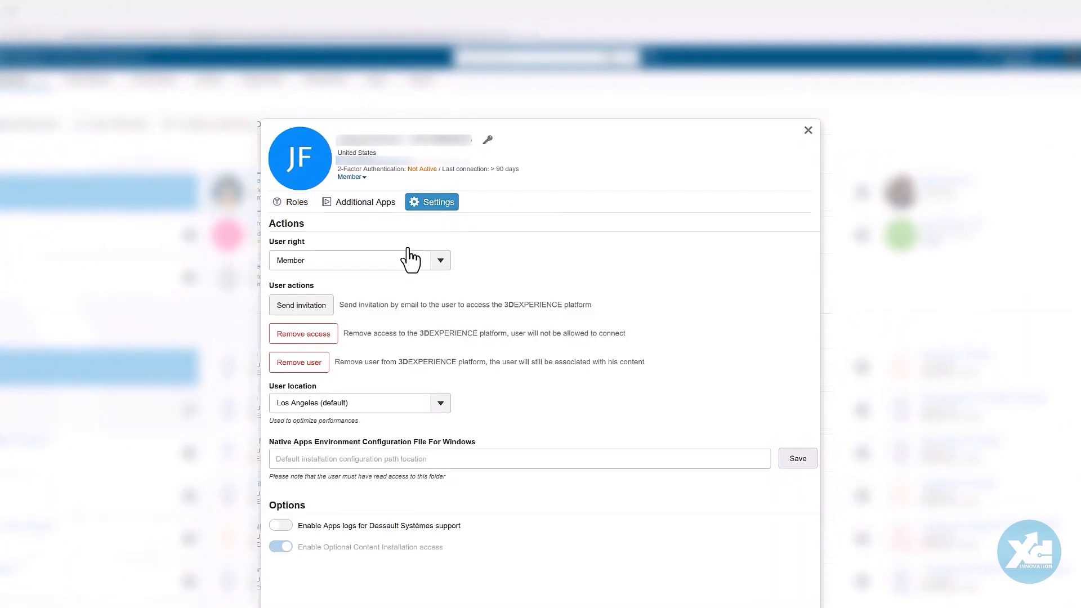
left_click(313, 367)
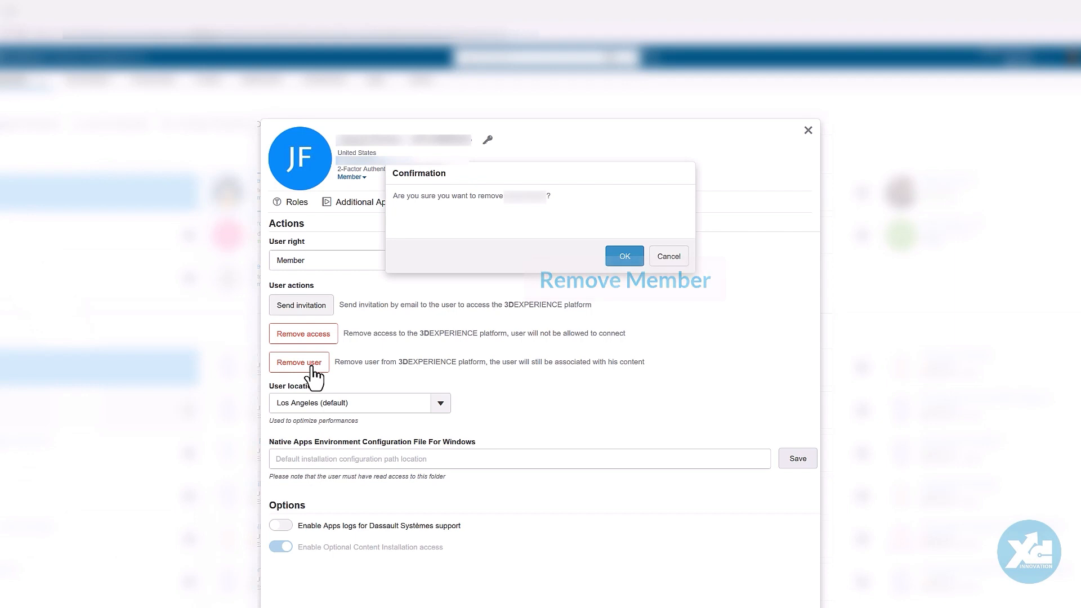
left_click(625, 258)
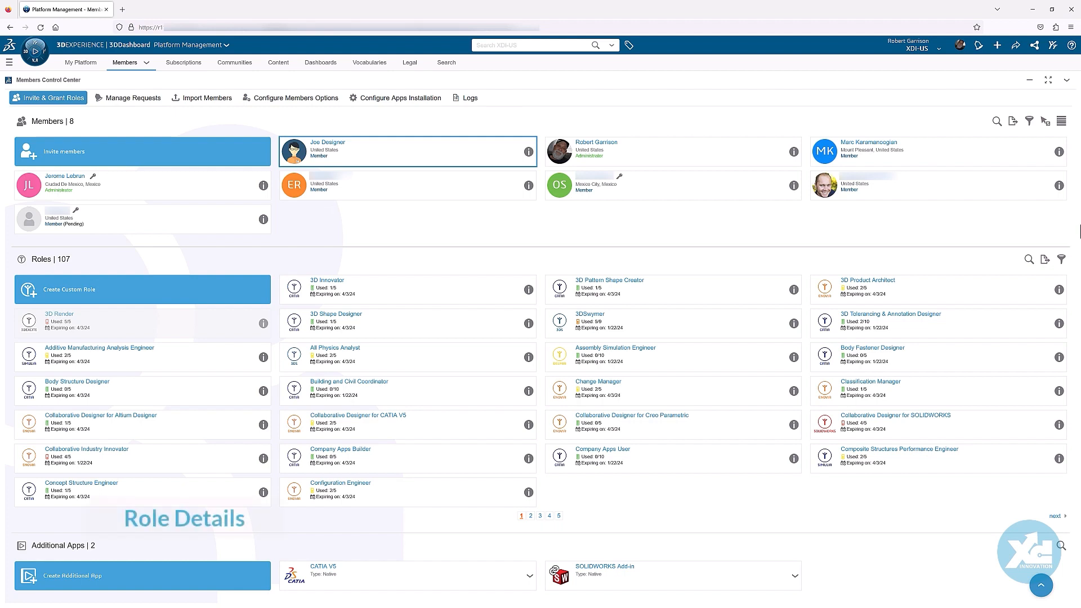
Step: Review which users are granted the Collaborative Industry Innovator role and close its details
left_click(256, 470)
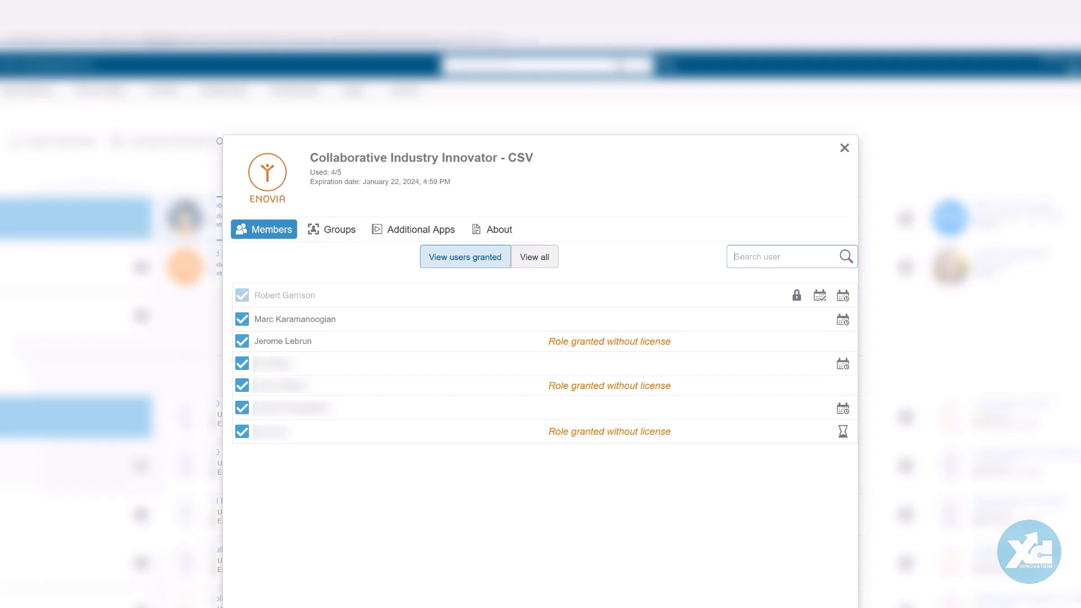
left_click(845, 148)
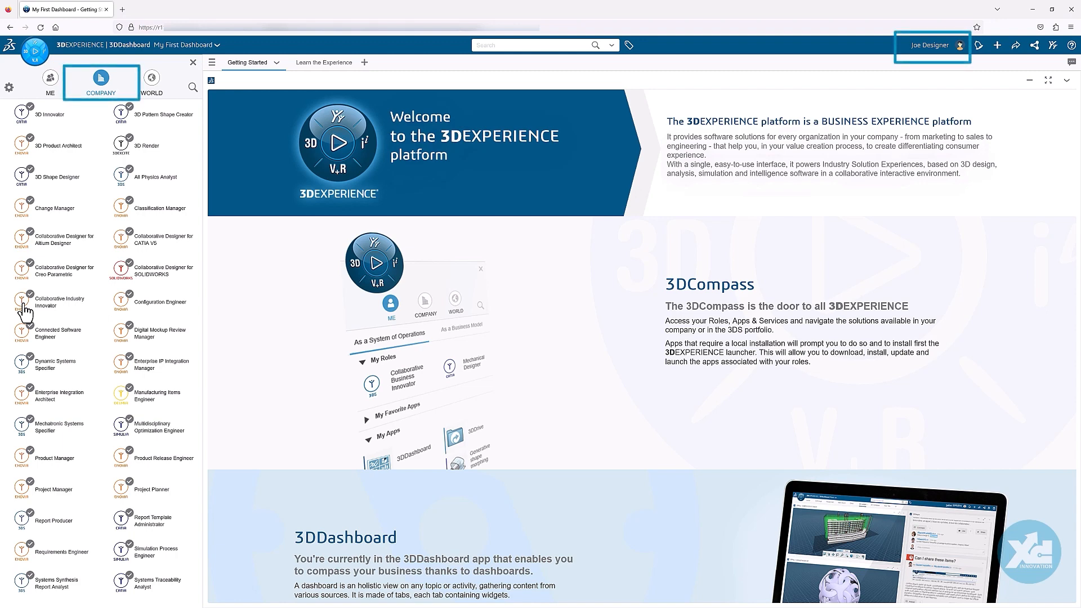
Step: From the designer member's dashboard, request the Collaborative Industry Innovator company role and review the resulting notification
left_click(23, 309)
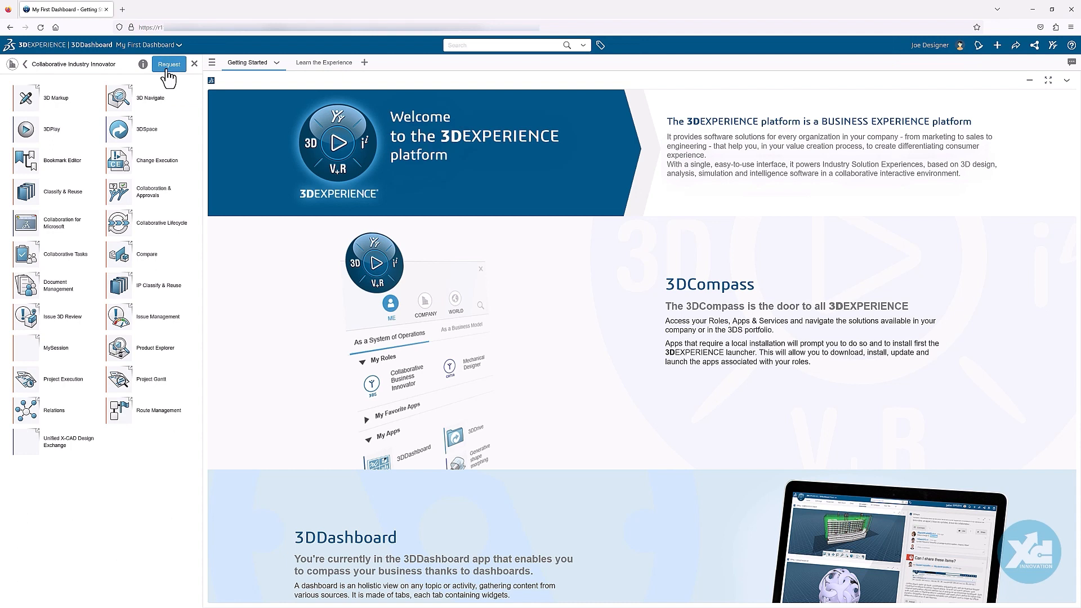
left_click(168, 72)
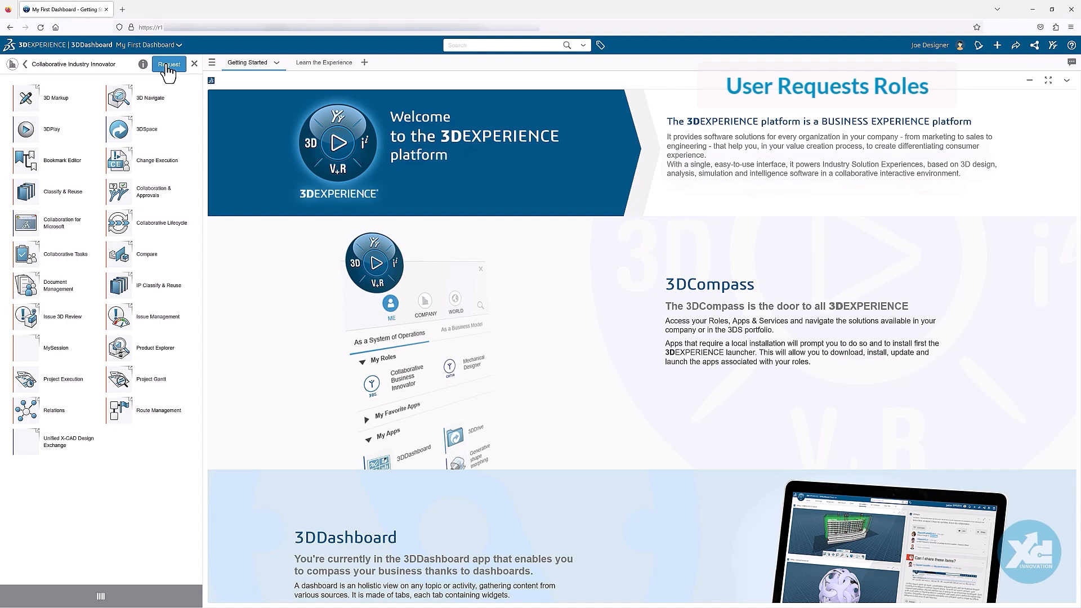
left_click(979, 49)
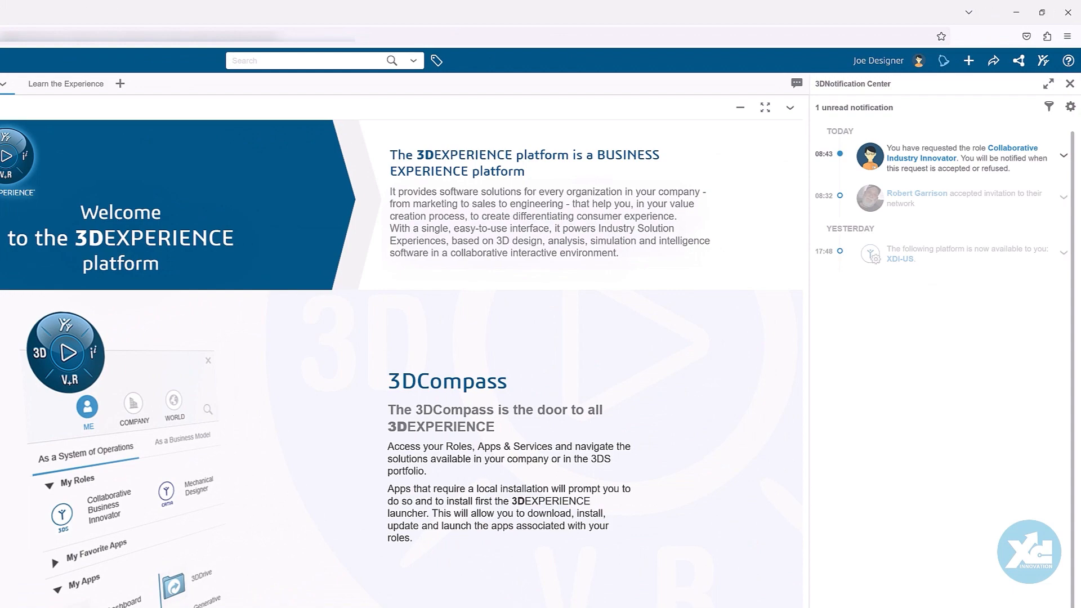
left_click(1069, 84)
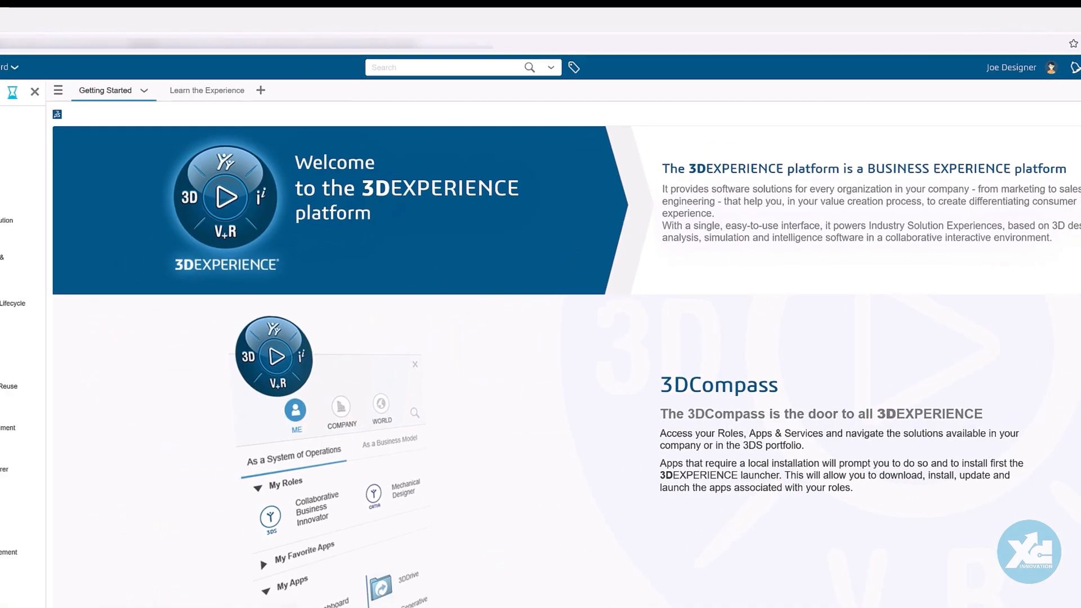
Step: Request the Collaborative Designer for CATIA V5 role from the company roles and close the 3DCompass
left_click(46, 106)
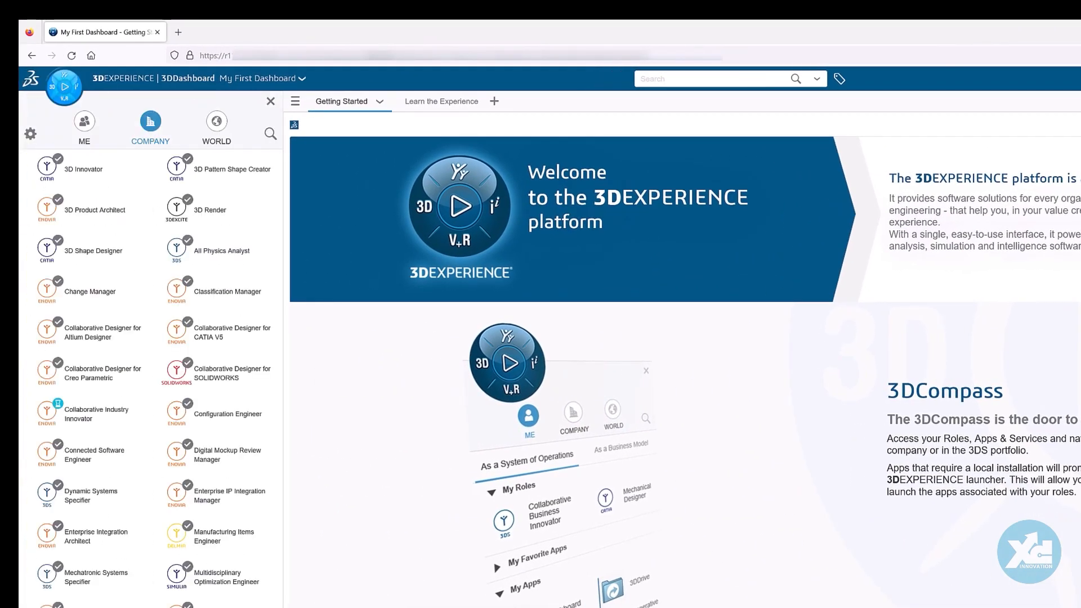
left_click(231, 332)
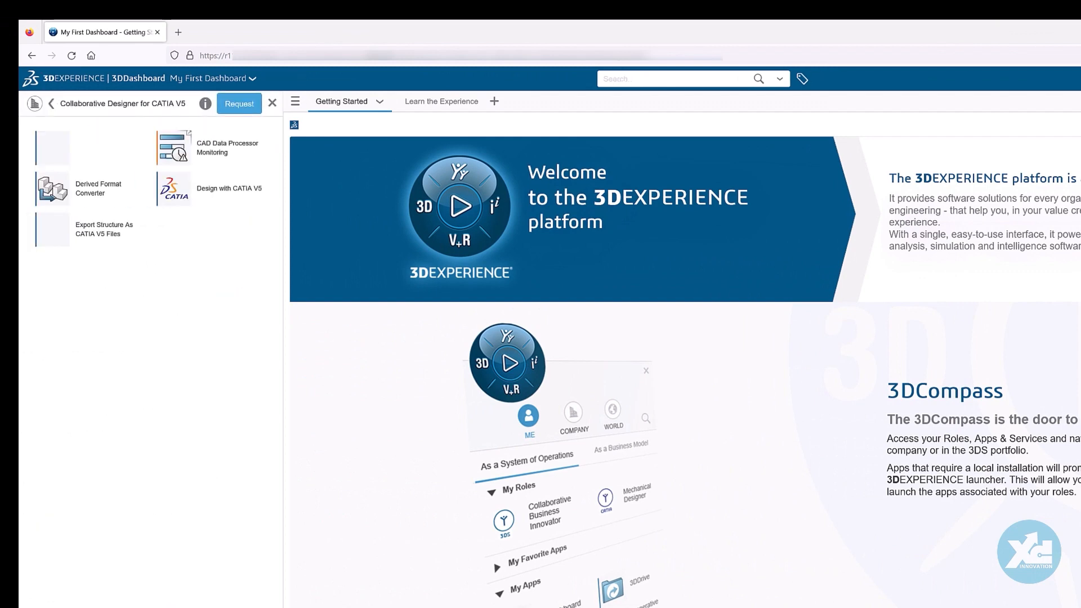
left_click(236, 105)
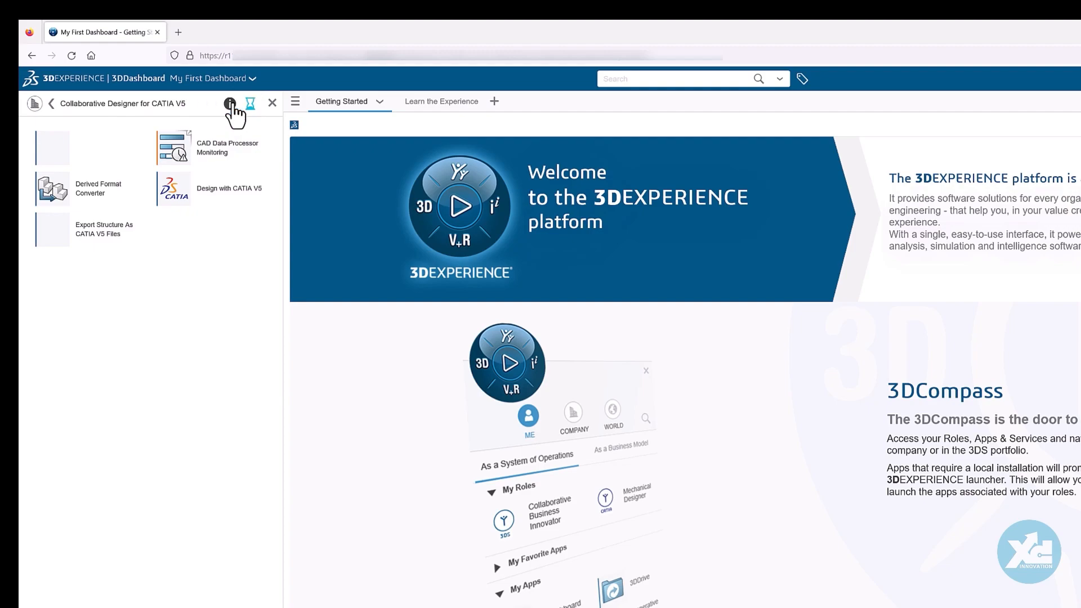
left_click(51, 105)
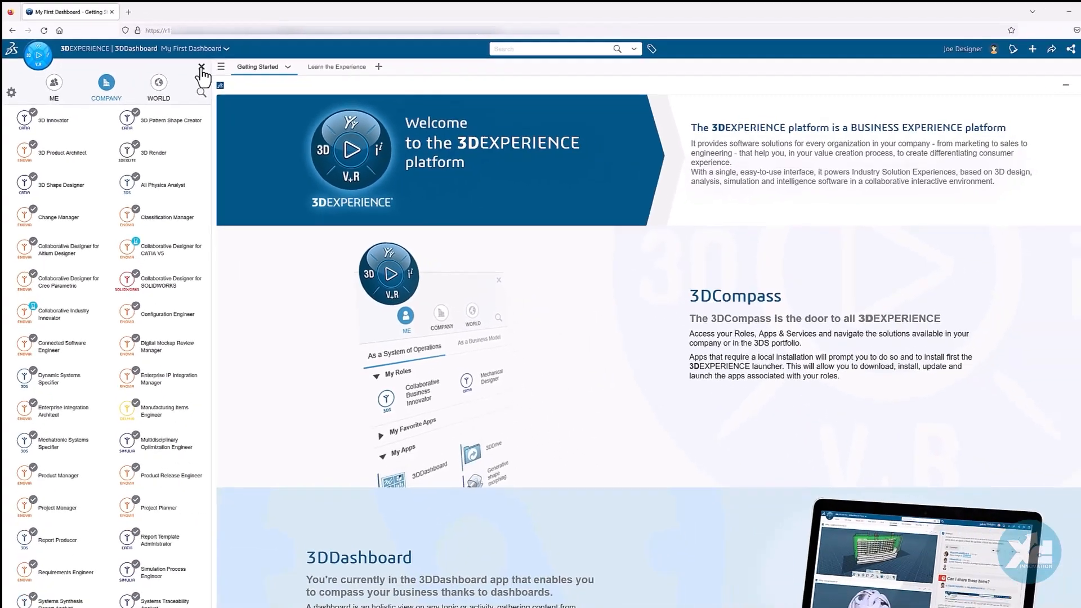
left_click(201, 66)
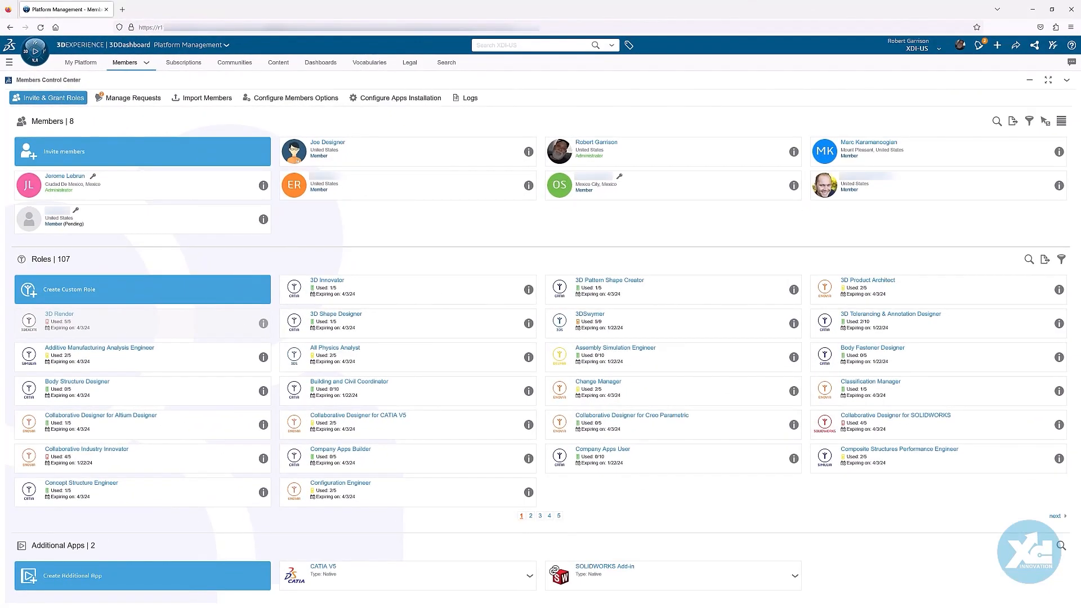
Step: As administrator, check the role request notifications and review the Collaborative Designer for CATIA V5 and Collaborative Industry Innovator requests
left_click(978, 46)
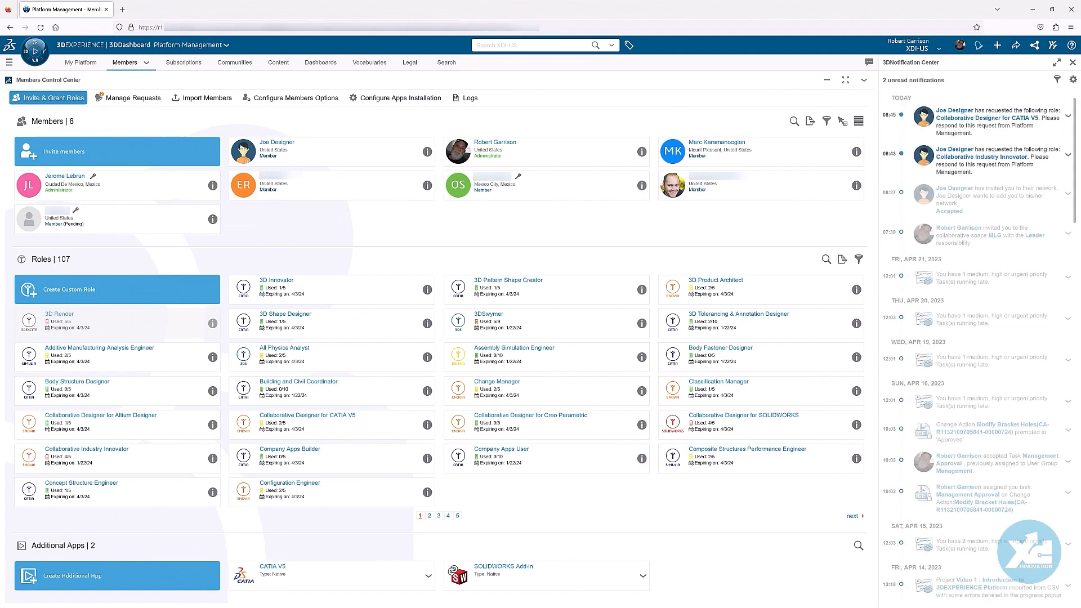
left_click(978, 46)
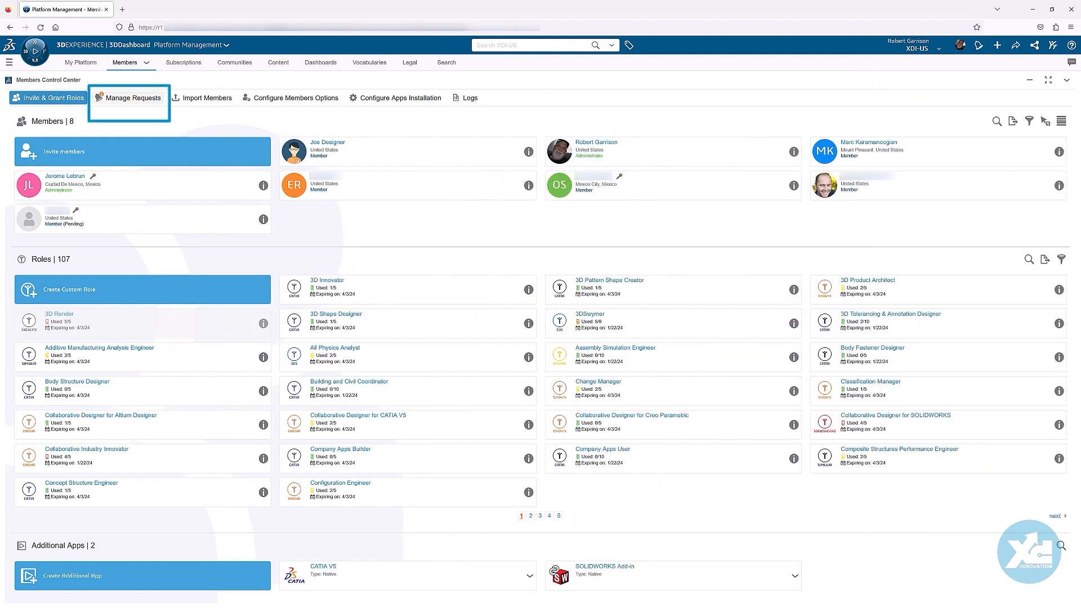
left_click(120, 102)
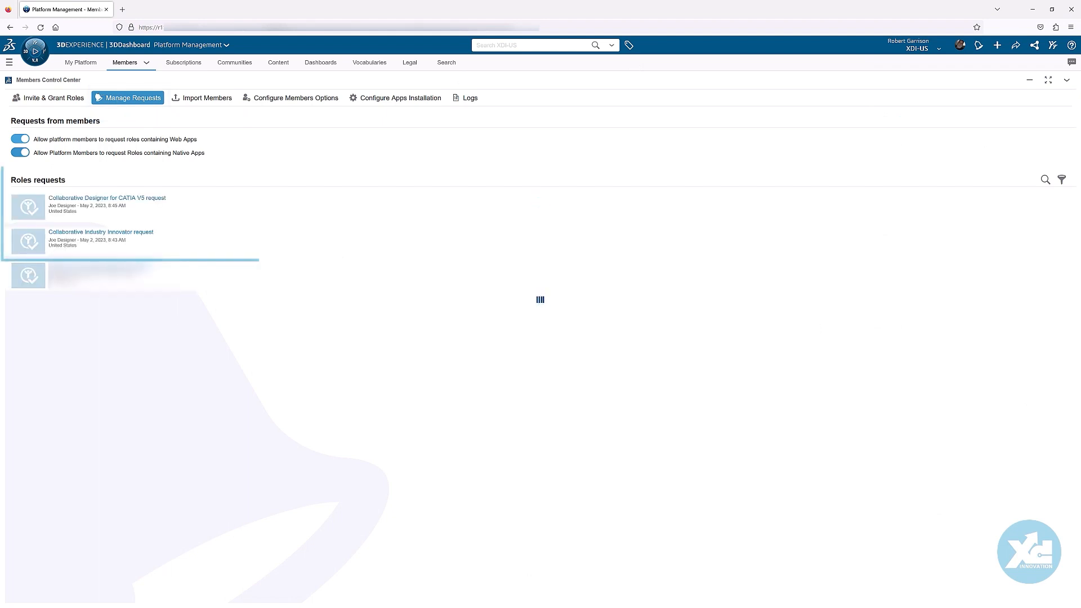
left_click(158, 209)
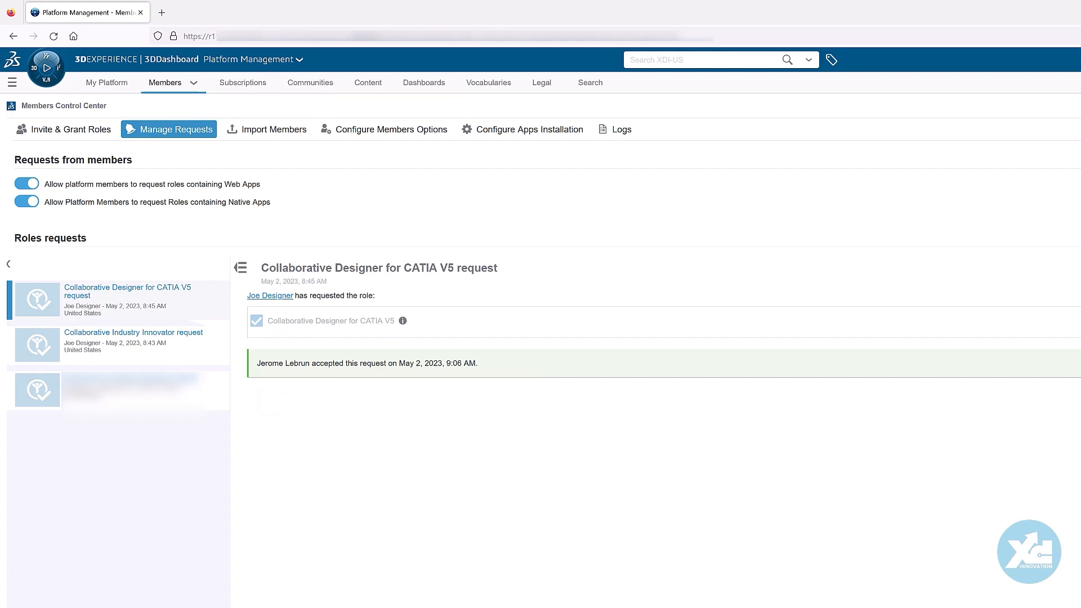
left_click(140, 350)
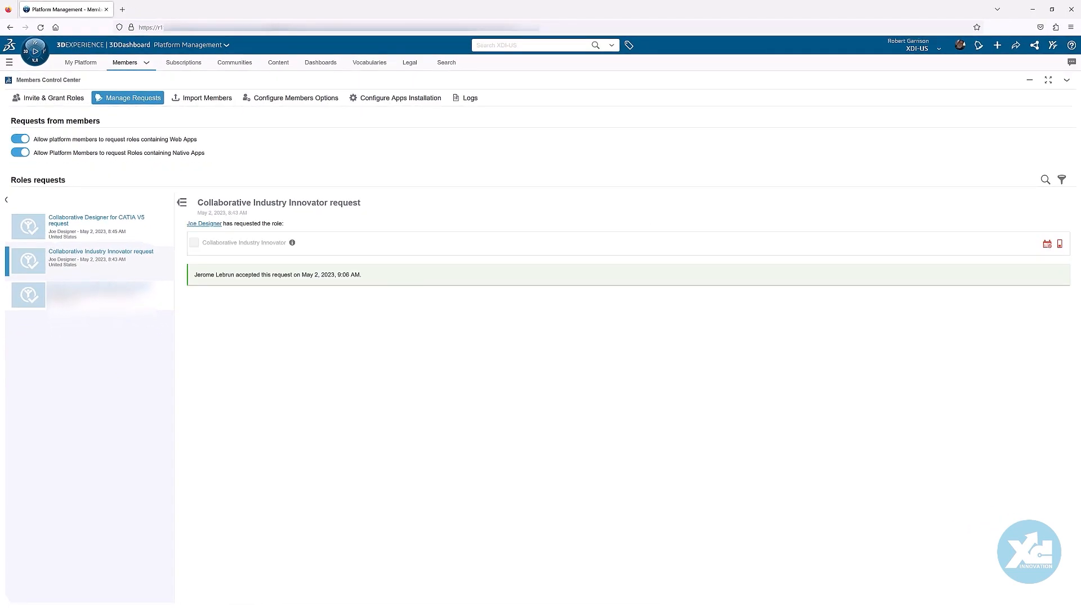
Step: Return to member and role granting, review the roles granted to the requesting designer member, and close the details
left_click(62, 100)
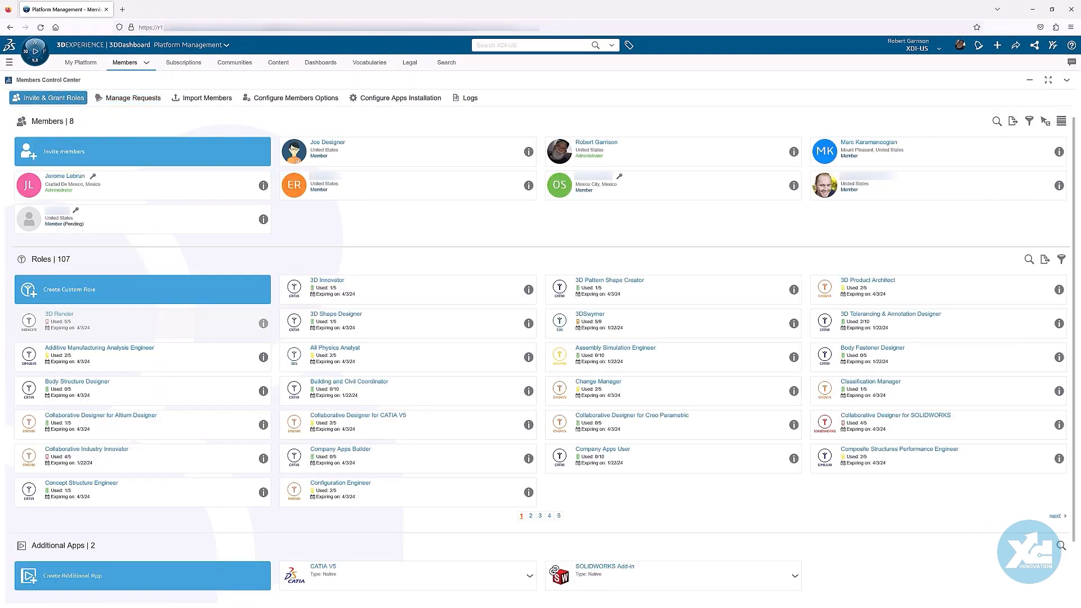
left_click(528, 152)
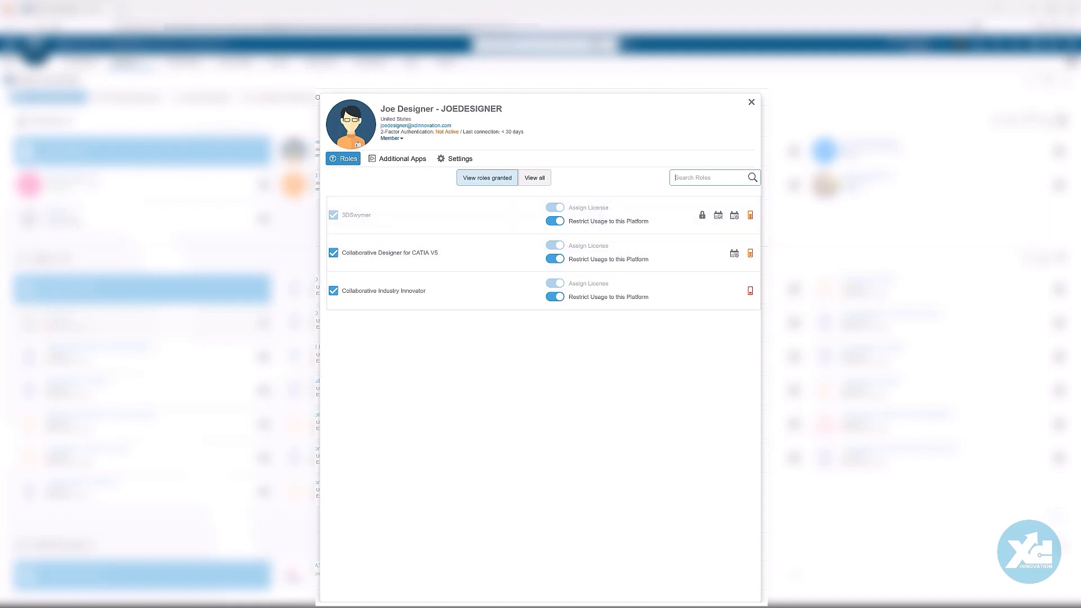
left_click(752, 104)
Step: Find the Mechanical & Shape Designer role by searching for "mech" and grant it to the designer member
left_click(1029, 259)
type("mech")
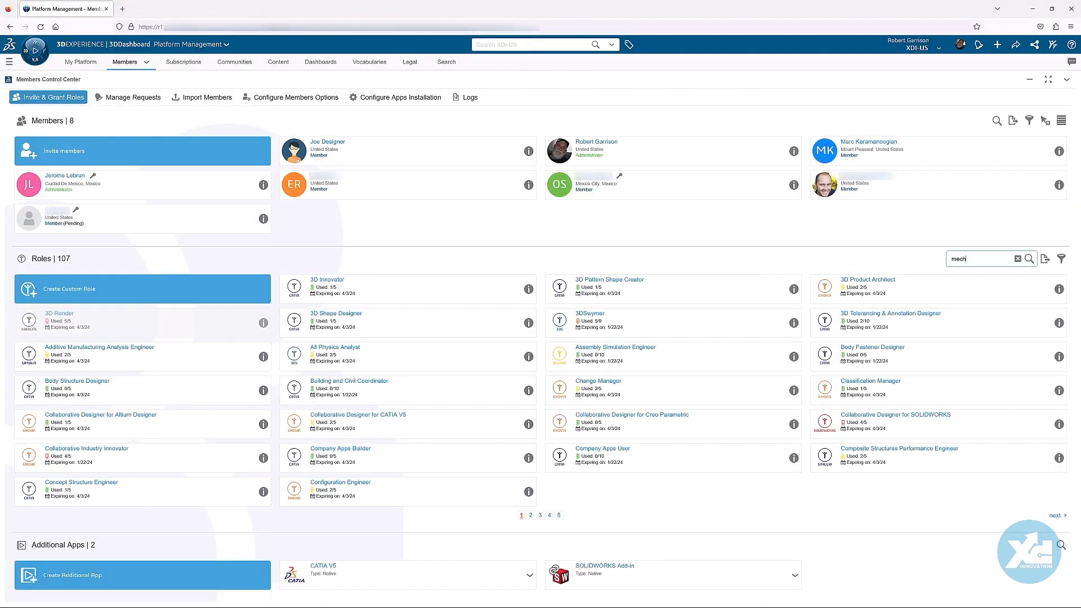
key("Return")
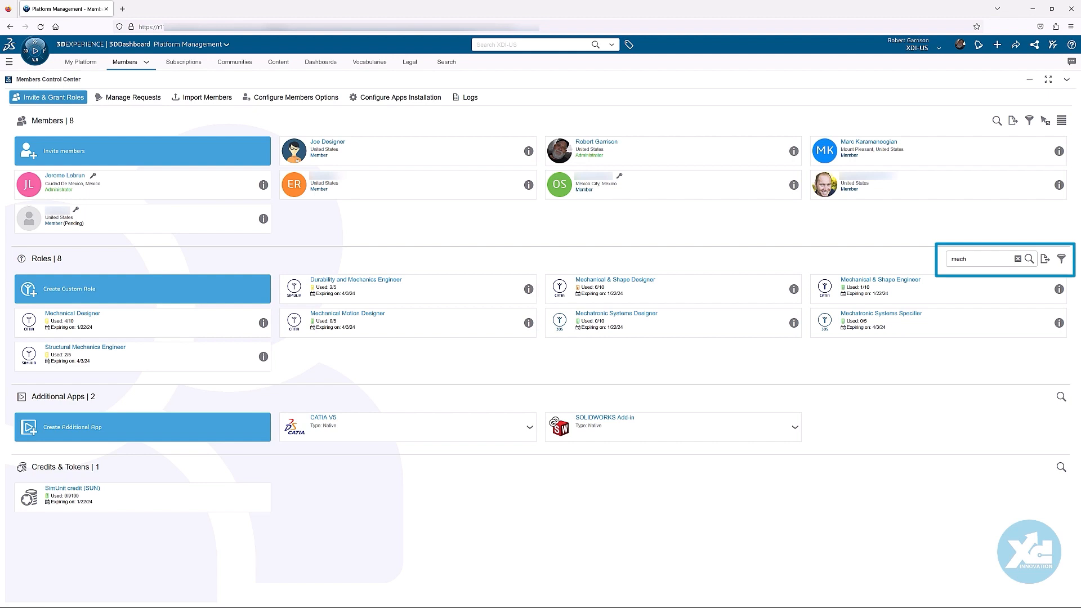
left_click(793, 288)
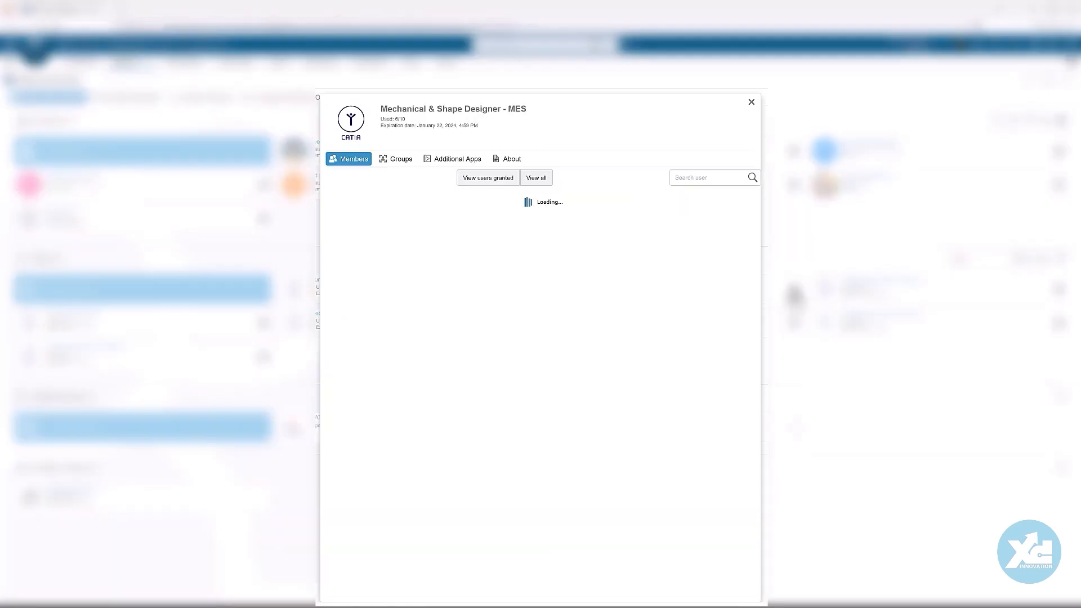
left_click(544, 179)
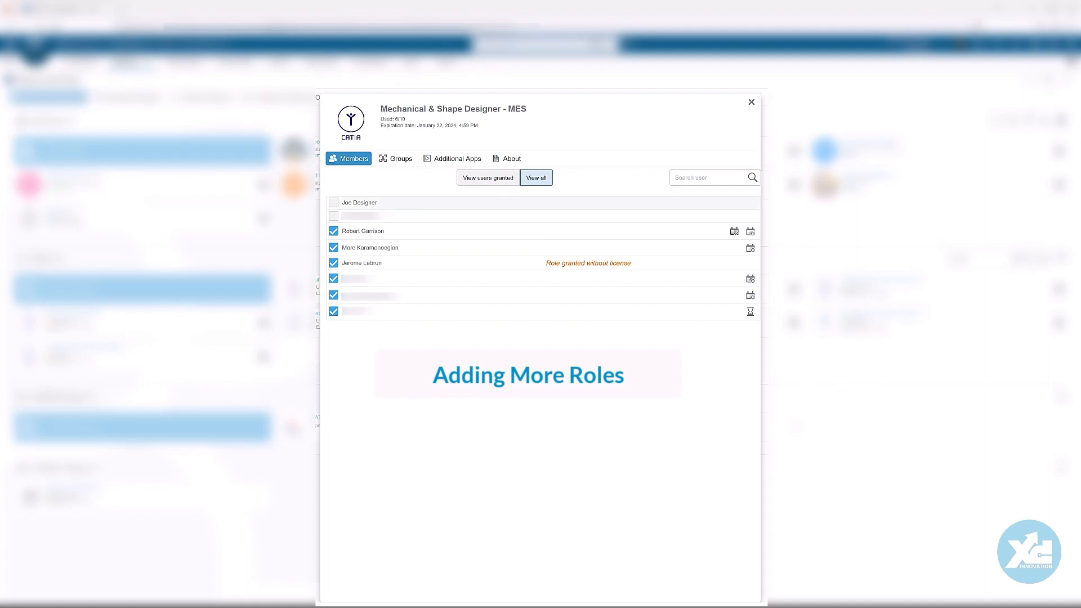
left_click(334, 204)
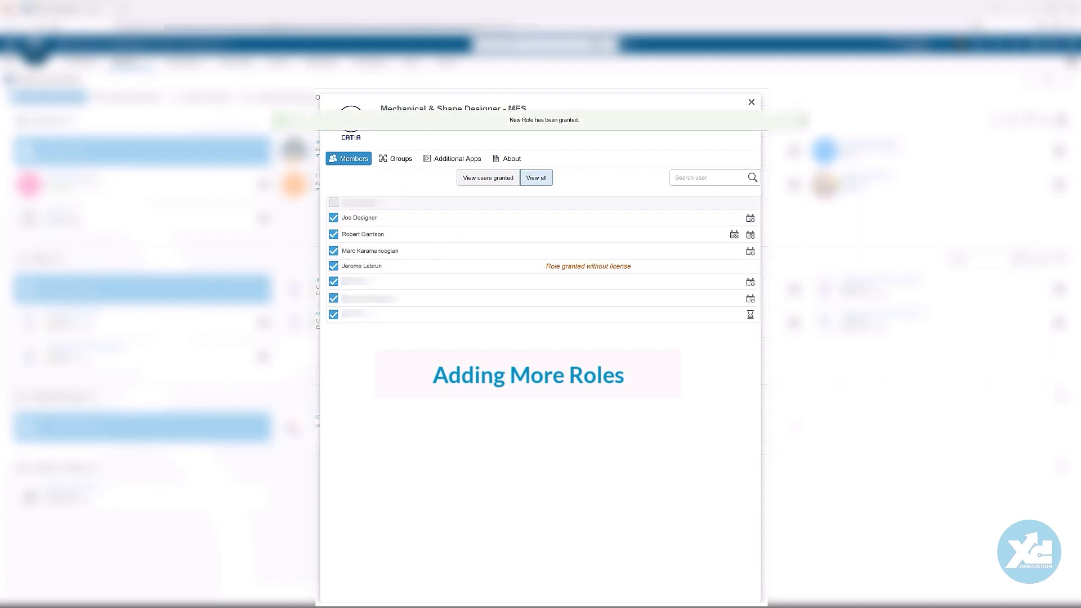
left_click(751, 103)
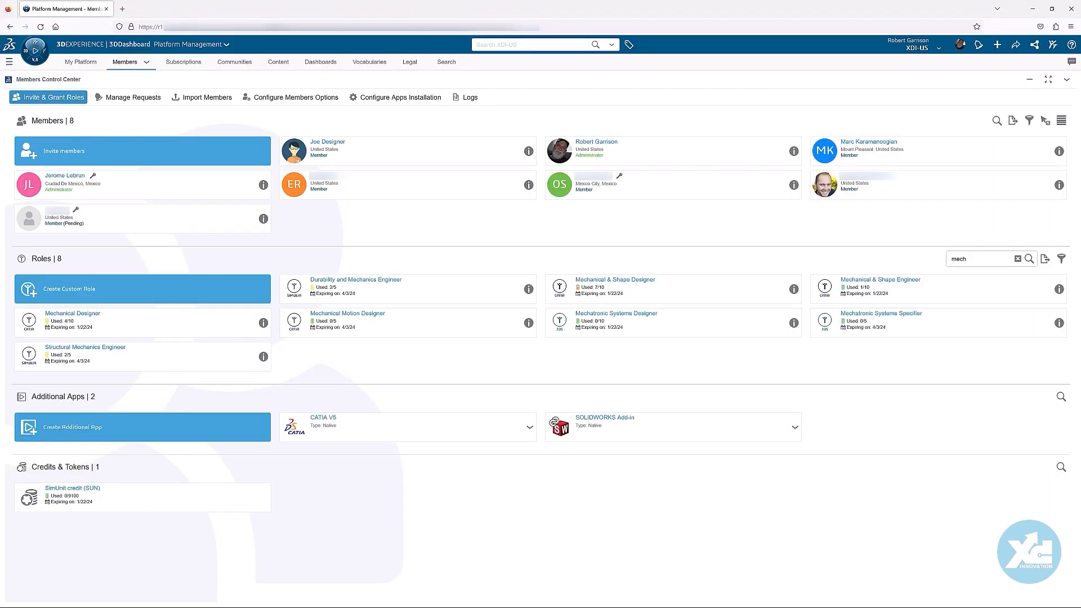
Step: Review the designer member's granted roles and grant the CATIA V5 additional app to that member
left_click(529, 151)
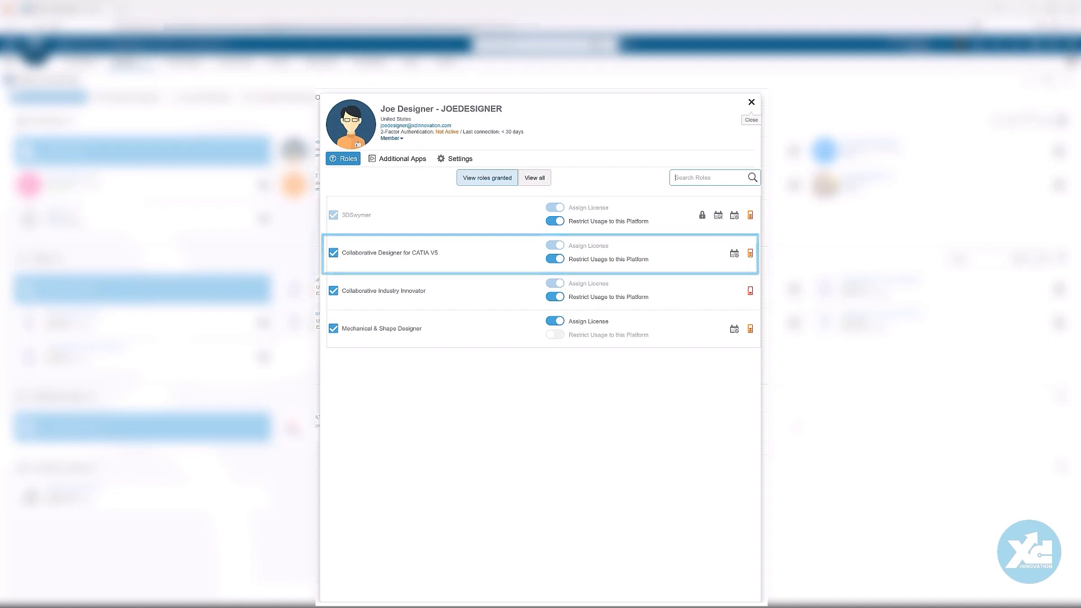
left_click(407, 169)
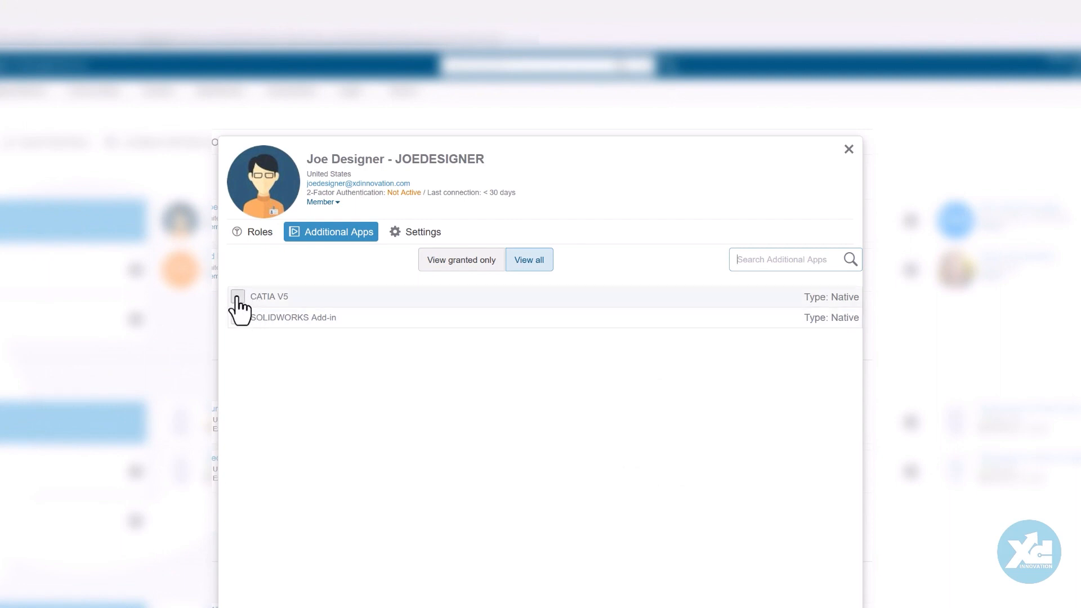
left_click(237, 297)
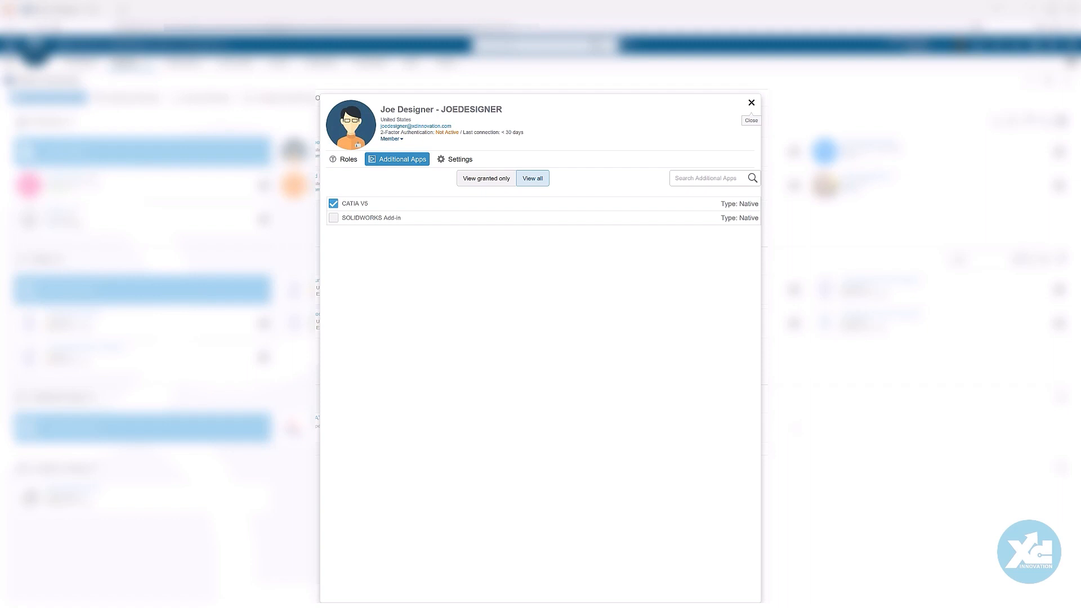
left_click(751, 103)
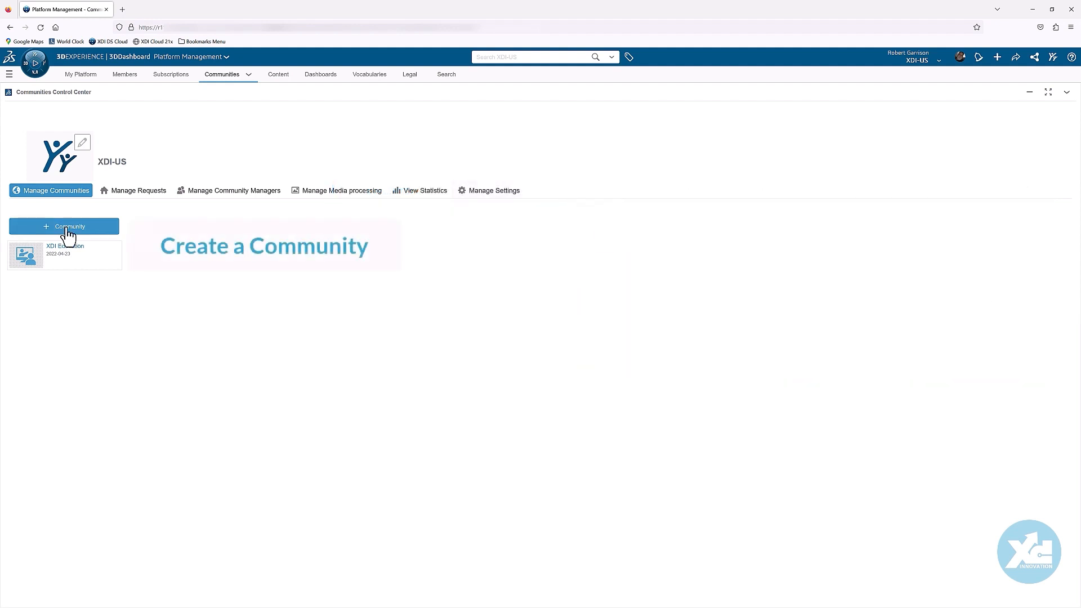
Step: Create a community titled "New Member Orientation" with the description "A community for newbies"
left_click(67, 227)
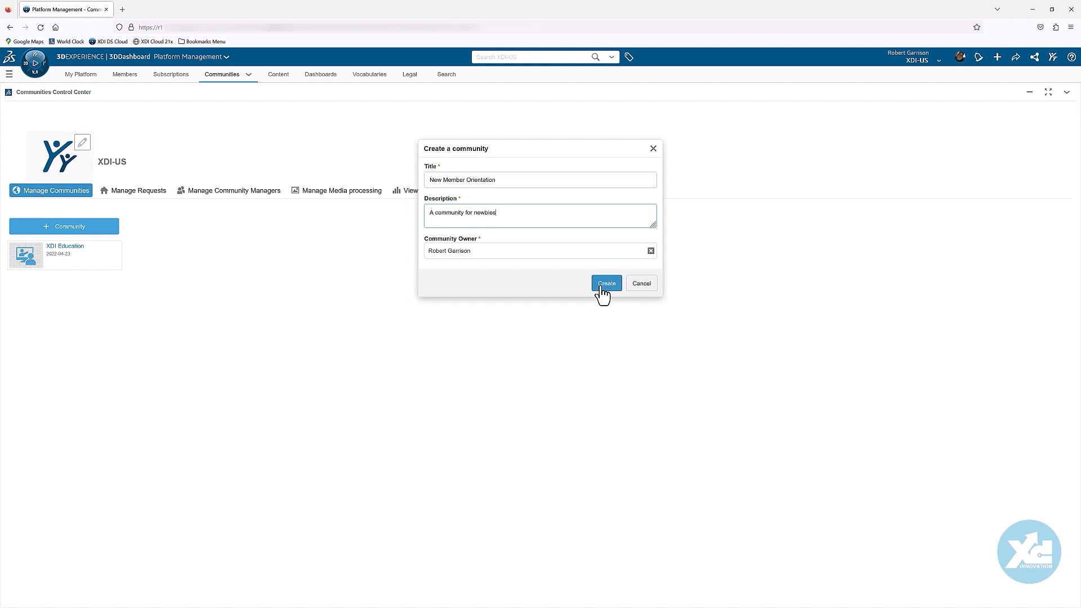
left_click(602, 288)
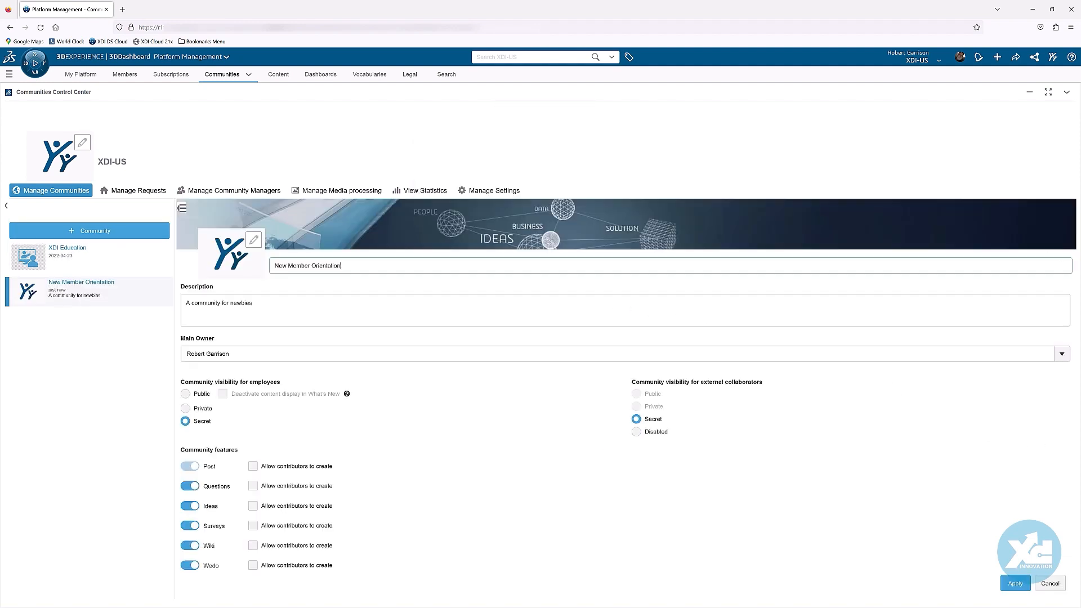
Step: Set the new community's visibility to Public for employees and Disabled for external collaborators, and allow contributors to create posts and questions
left_click(186, 394)
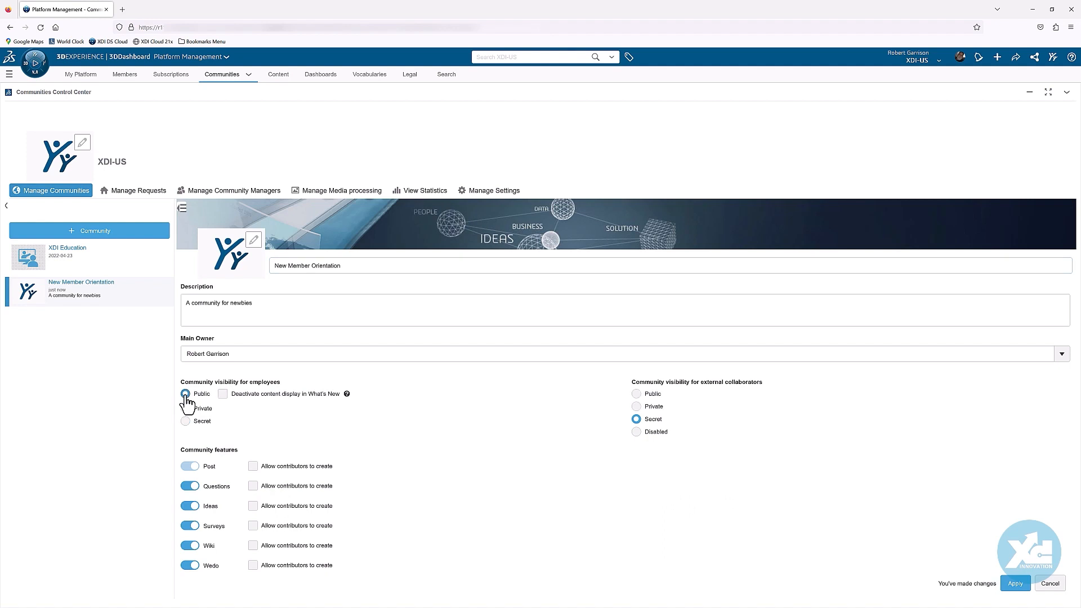
left_click(253, 468)
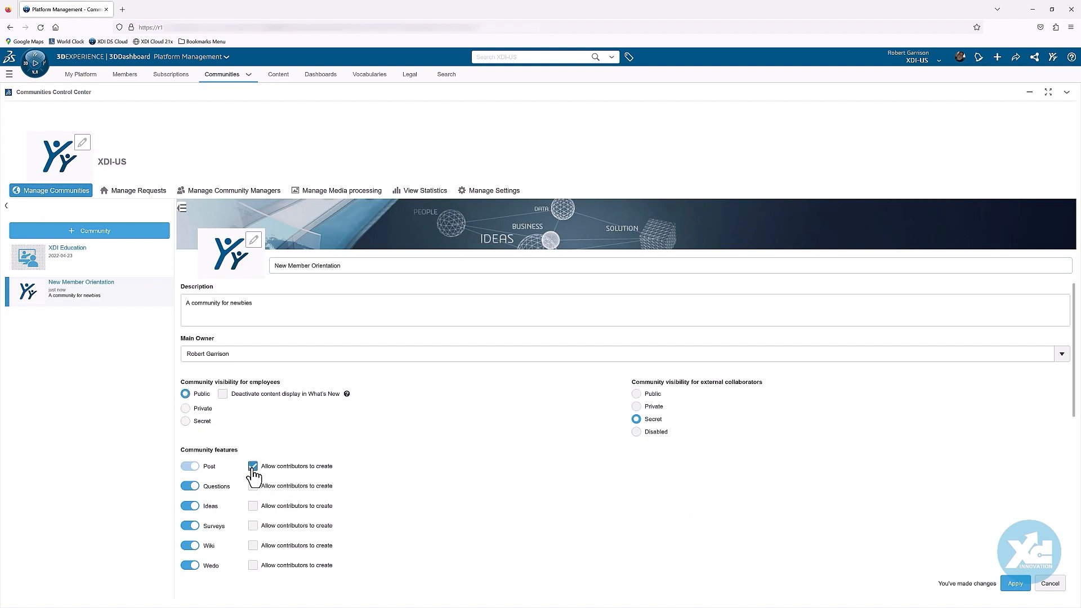
left_click(253, 487)
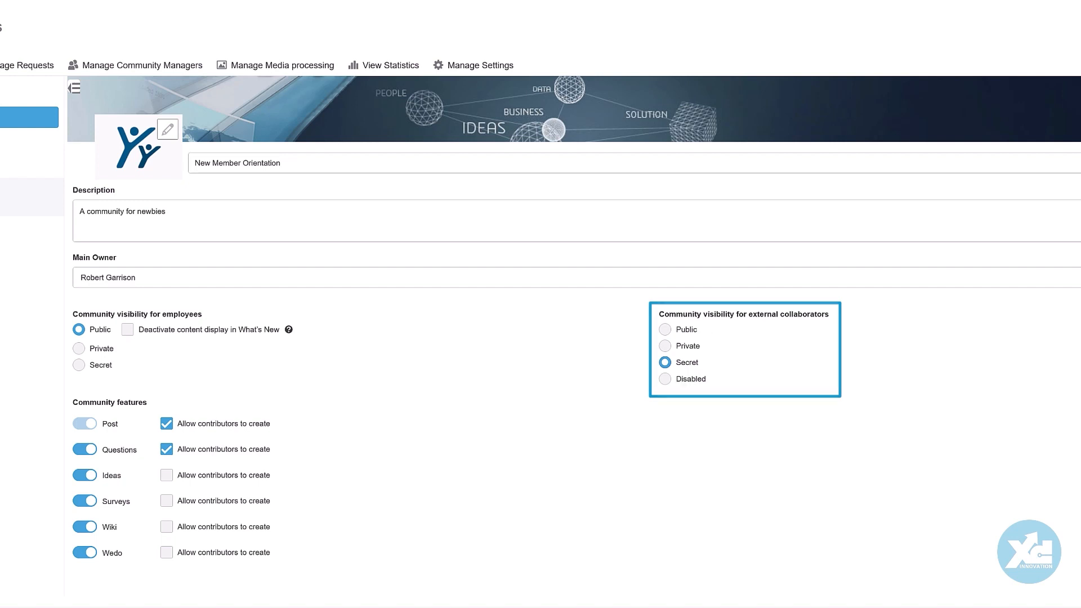
left_click(665, 380)
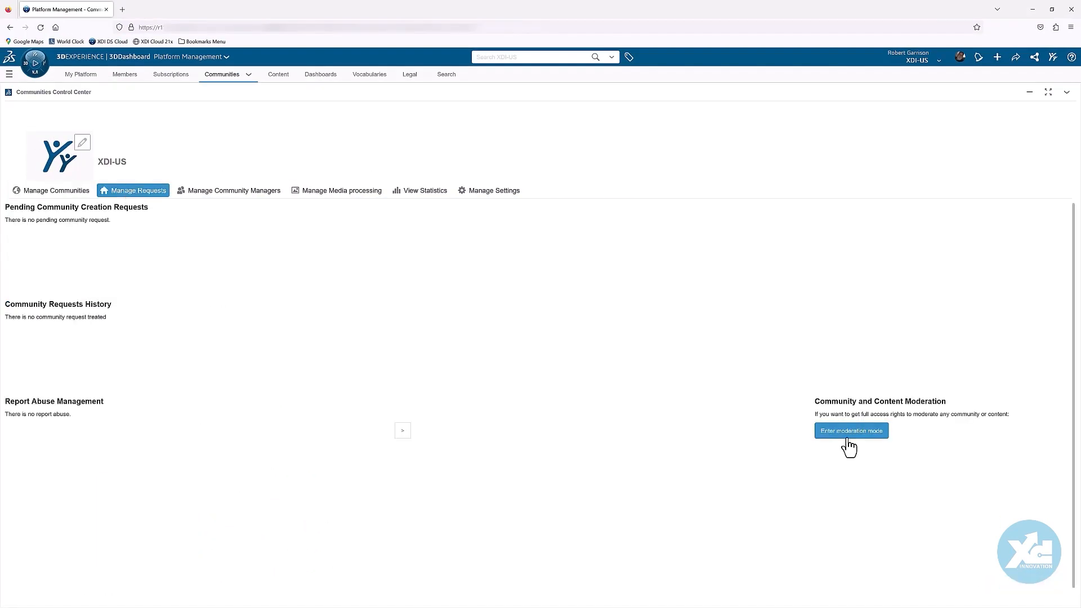
Step: Enter community moderation mode and review the community managers, media processing, statistics and settings
left_click(847, 436)
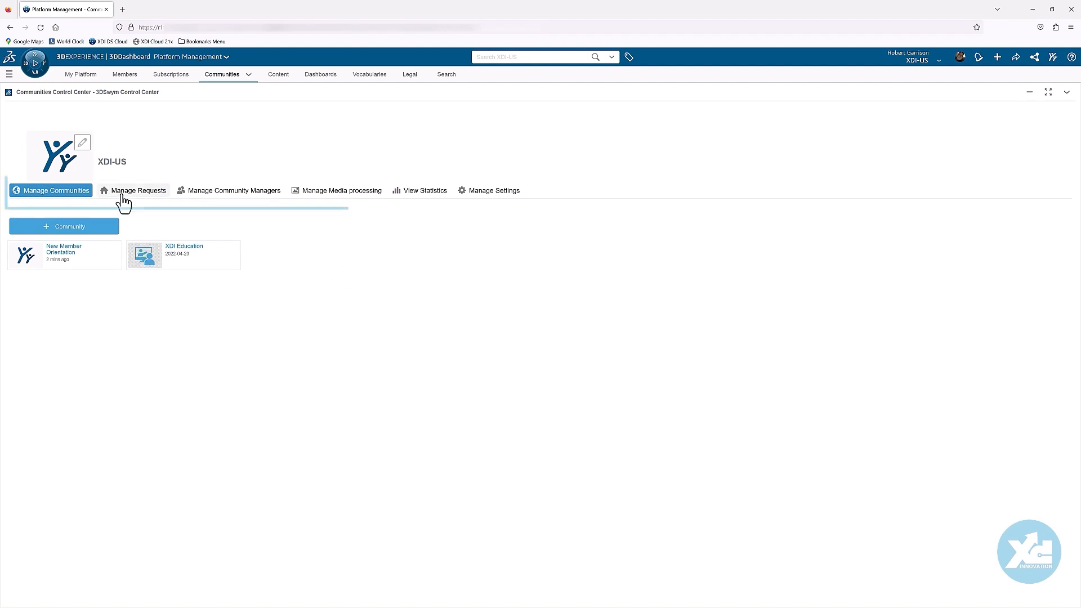
left_click(224, 196)
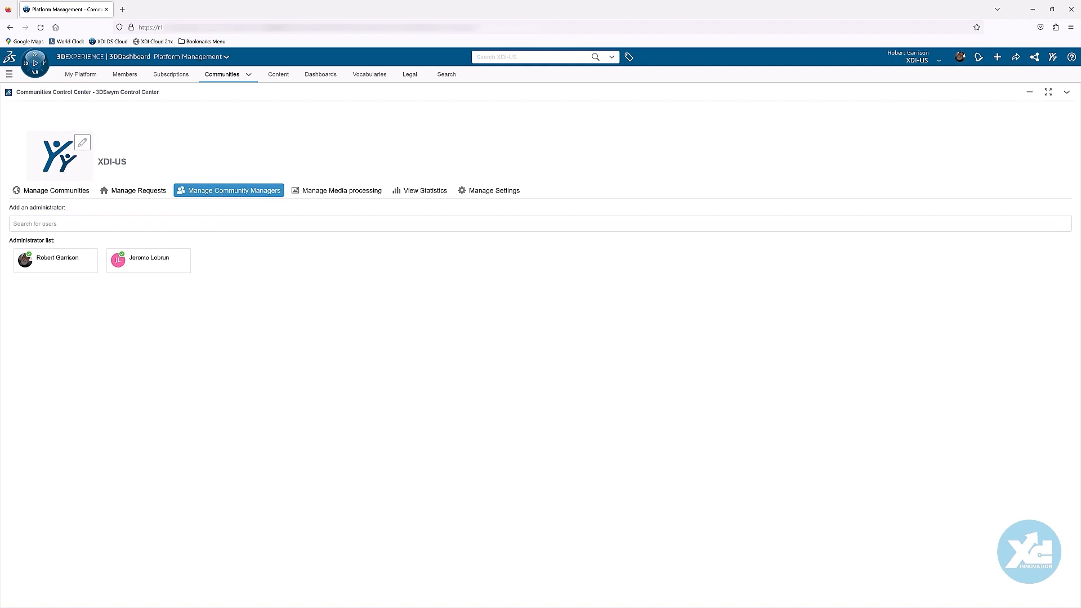
left_click(332, 198)
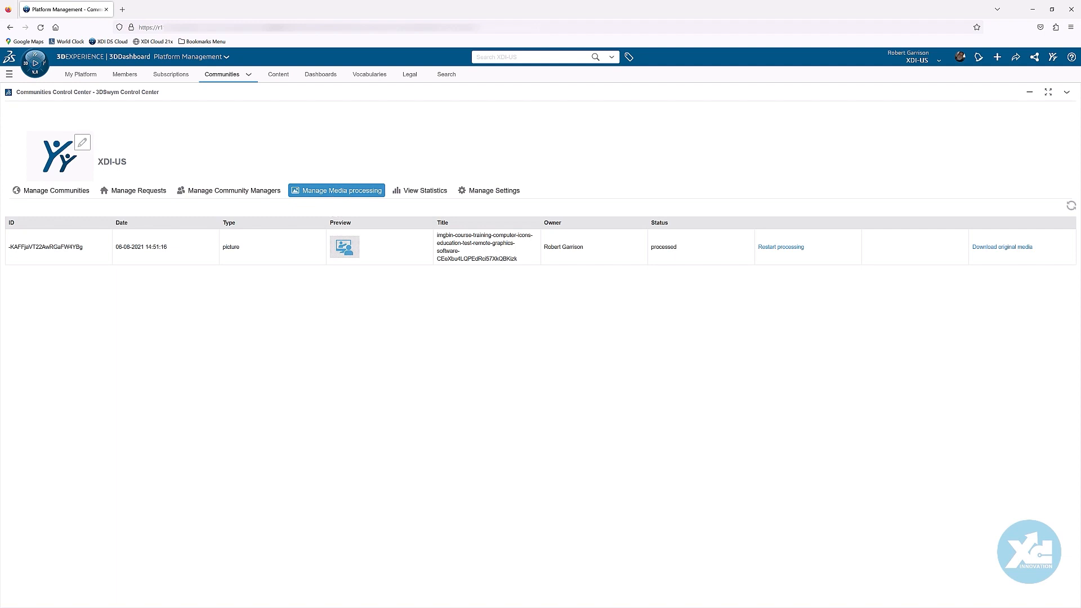
left_click(417, 198)
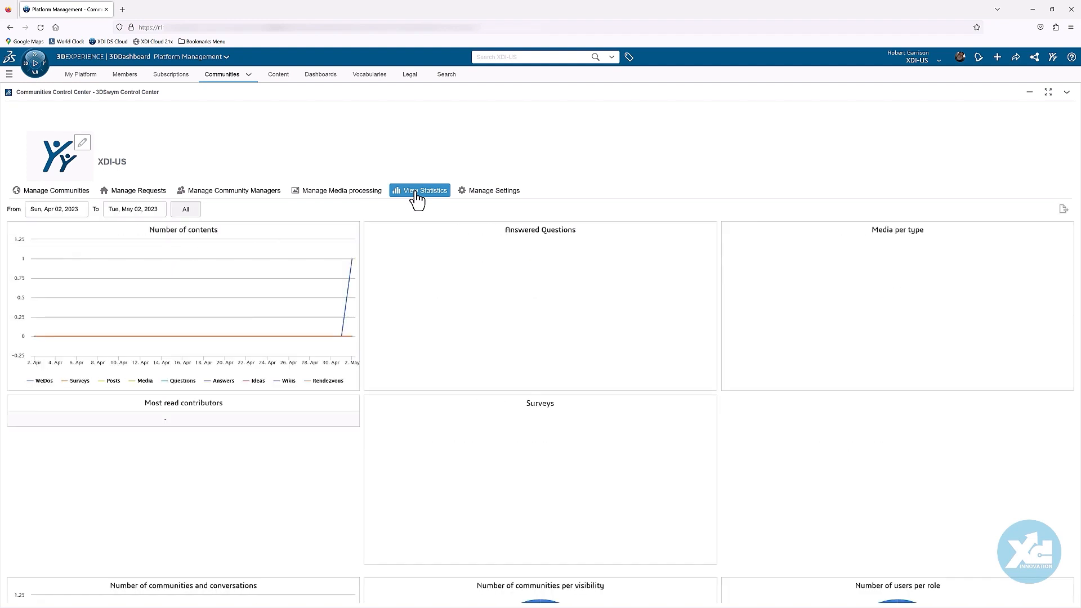
left_click(487, 193)
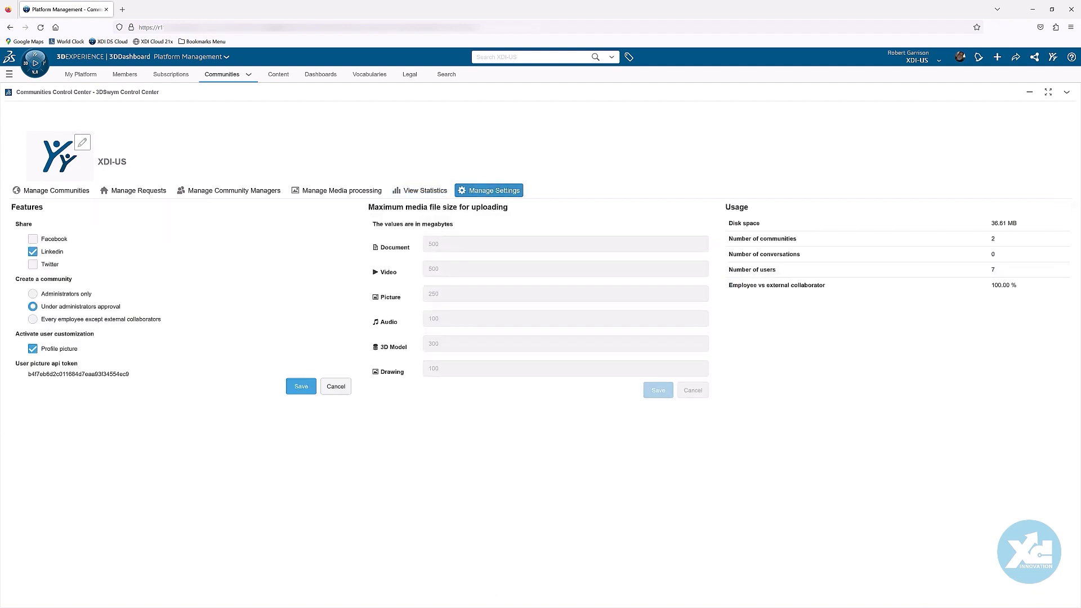
Step: Return to the list of managed communities and open the platform's communities view beside it
left_click(50, 192)
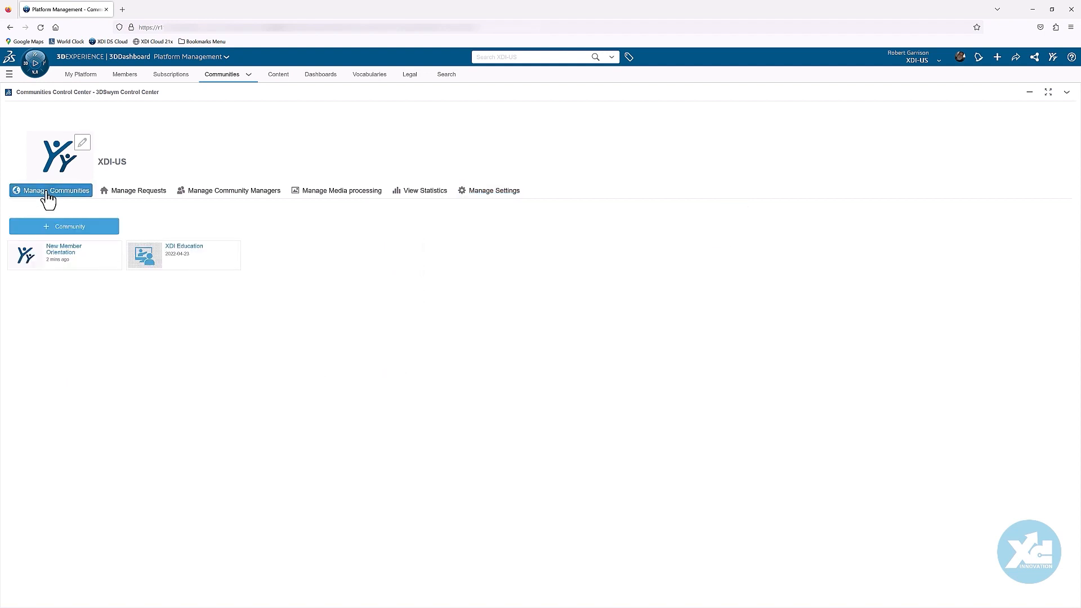
left_click(1052, 61)
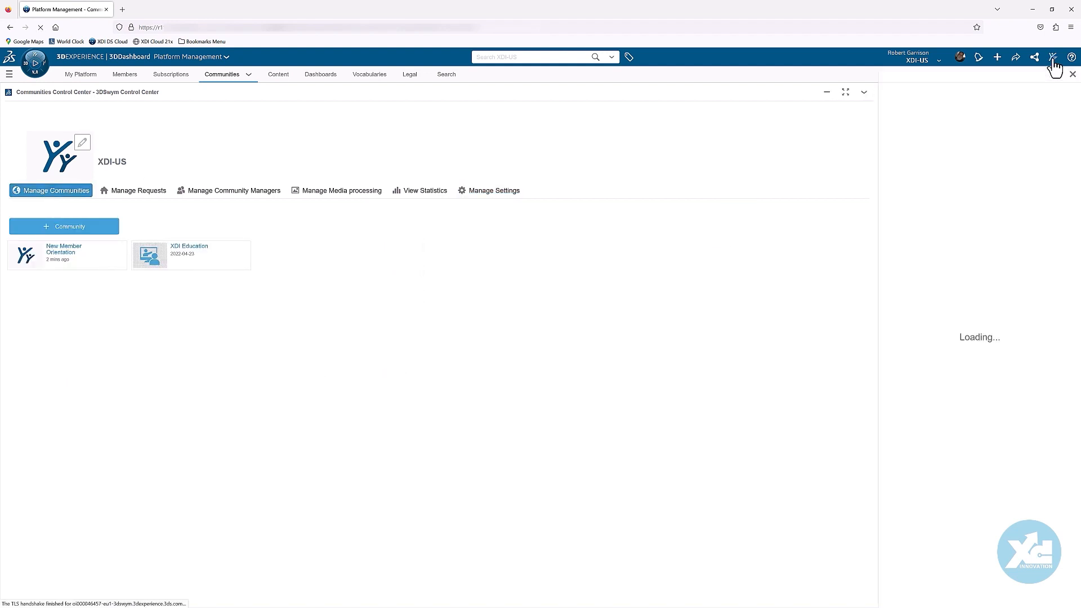